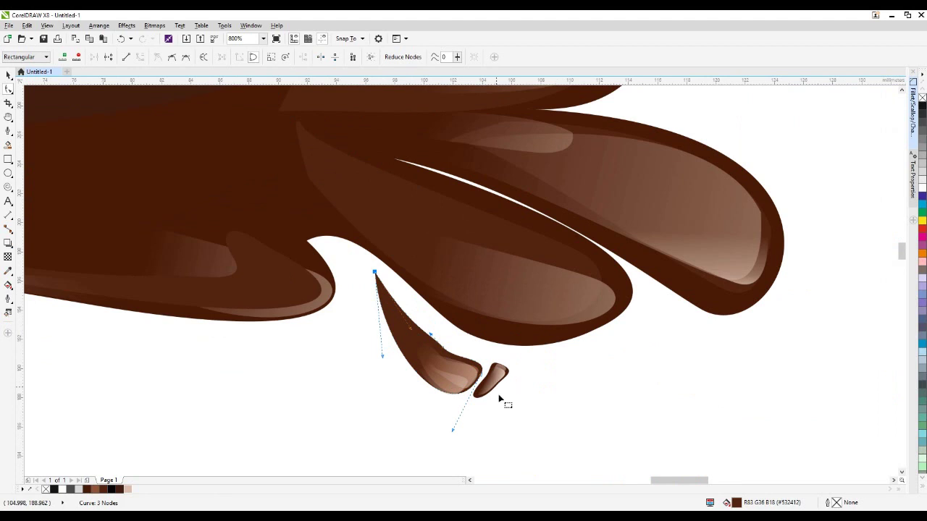
- Ungroup the larger curved drop and the small droplet below the splash's lower lobe
scroll(498, 387, "up", 3)
left_click(513, 321)
left_click(268, 305)
left_click(8, 75)
left_click(496, 382)
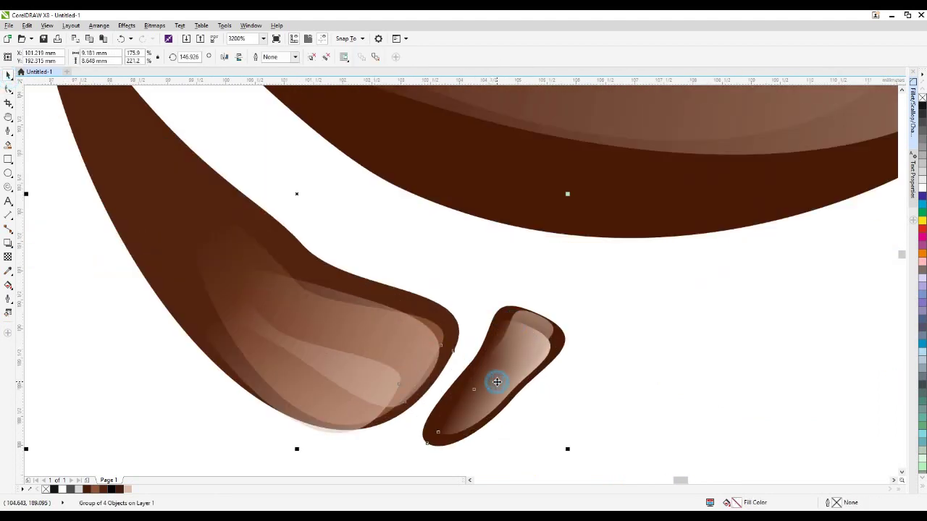
key("ctrl+u")
- Reshape the small droplet by rotating and skewing its three pieces together
left_click(642, 337)
left_click_drag(622, 288, 403, 463)
left_click(496, 349)
left_click_drag(493, 421, 560, 421)
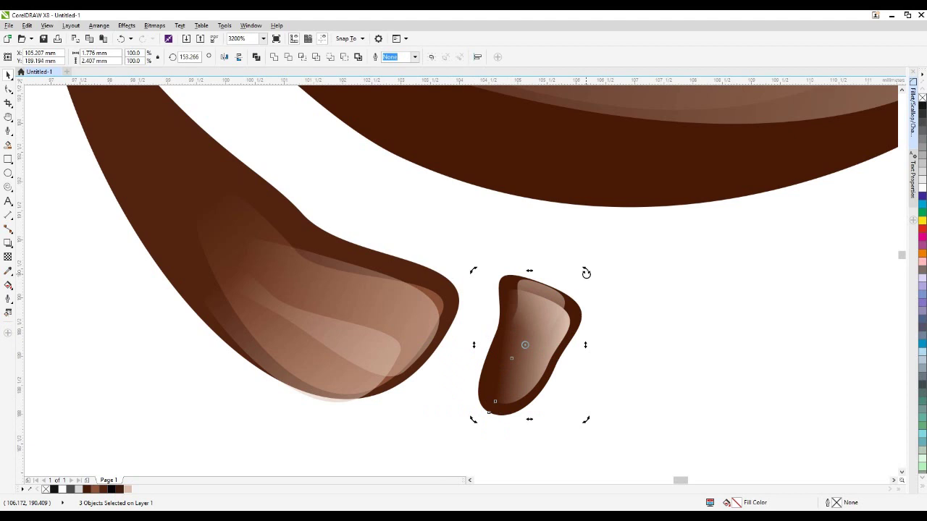
left_click_drag(529, 273, 490, 287)
scroll(499, 357, "down", 2)
left_click(587, 389)
scroll(427, 381, "down", 2)
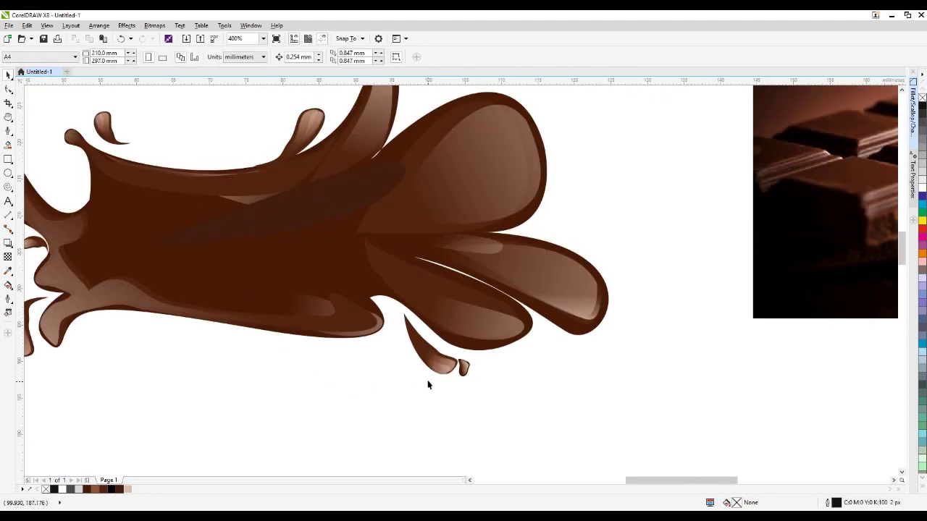
- Select the three pieces of the small droplet and group them
scroll(427, 381, "up", 1)
left_click(438, 386)
left_click_drag(500, 414, 471, 411)
scroll(440, 393, "up", 1)
scroll(453, 396, "down", 1)
left_click(550, 424)
left_click(472, 404)
scroll(472, 406, "up", 1)
key("ctrl+g")
- Tilt the grouped small droplet so it sits beside the rounded end of the larger drop
scroll(471, 411, "up", 1)
left_click(484, 414)
mouse_move(509, 376)
left_mouse_down()
mouse_move(511, 407)
mouse_move(490, 393)
mouse_move(497, 382)
left_mouse_up()
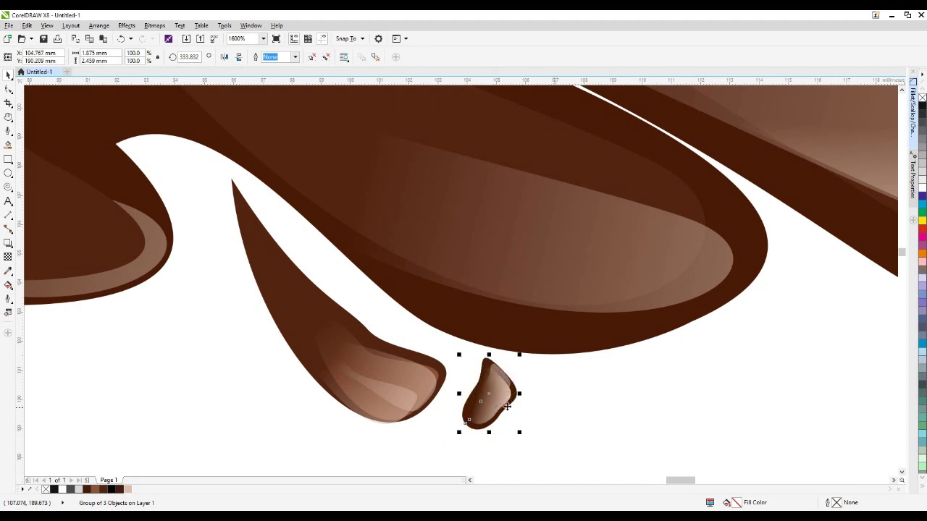
scroll(428, 405, "down", 1)
scroll(569, 413, "down", 1)
left_click(571, 409)
- Place a copy of the curved drop, about 3.3 × 3.7 mm, in the gap beside the large upper lobe
left_click(426, 404)
left_click_drag(431, 382, 523, 374)
scroll(563, 432, "up", 1)
left_click_drag(574, 407, 526, 251)
scroll(536, 367, "down", 1)
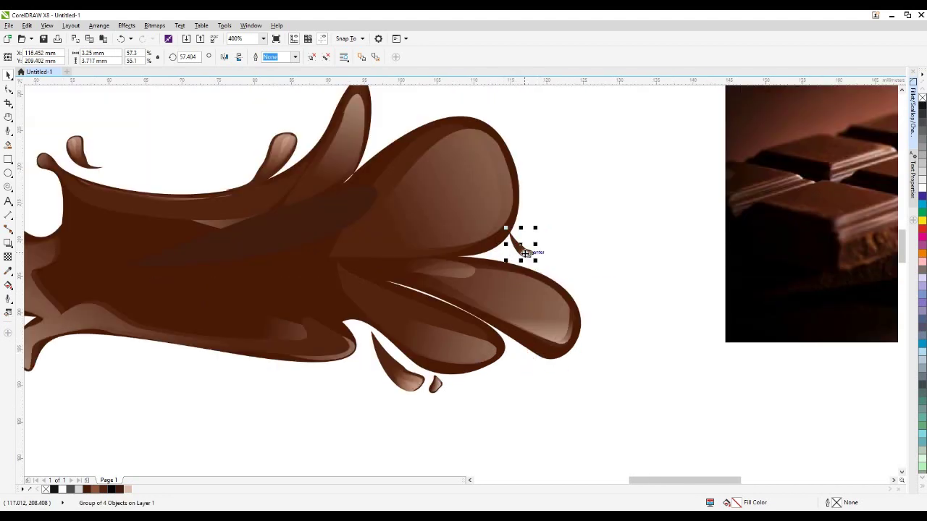
- Mirror the copied drop vertically and enlarge it to fit the gap between the two large lobes
scroll(531, 274, "down", 2)
scroll(499, 214, "up", 1)
scroll(577, 331, "up", 1)
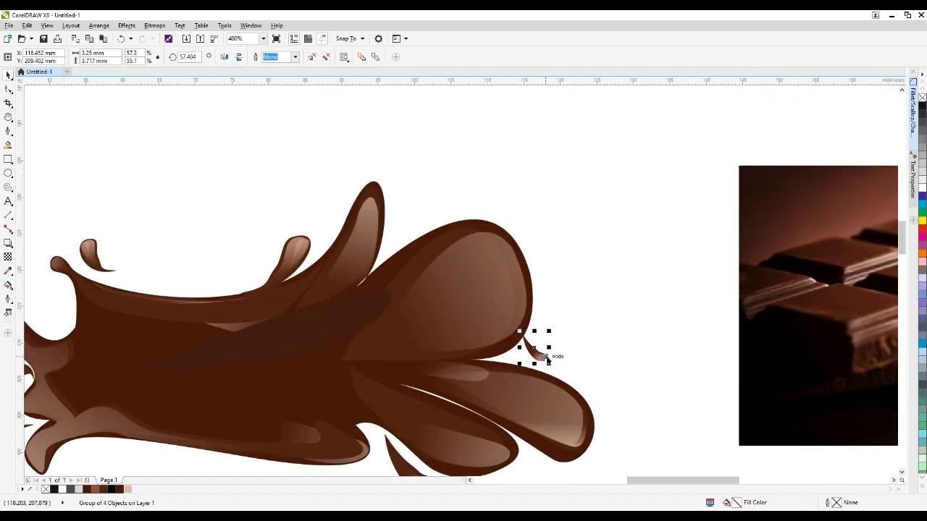
left_click(239, 57)
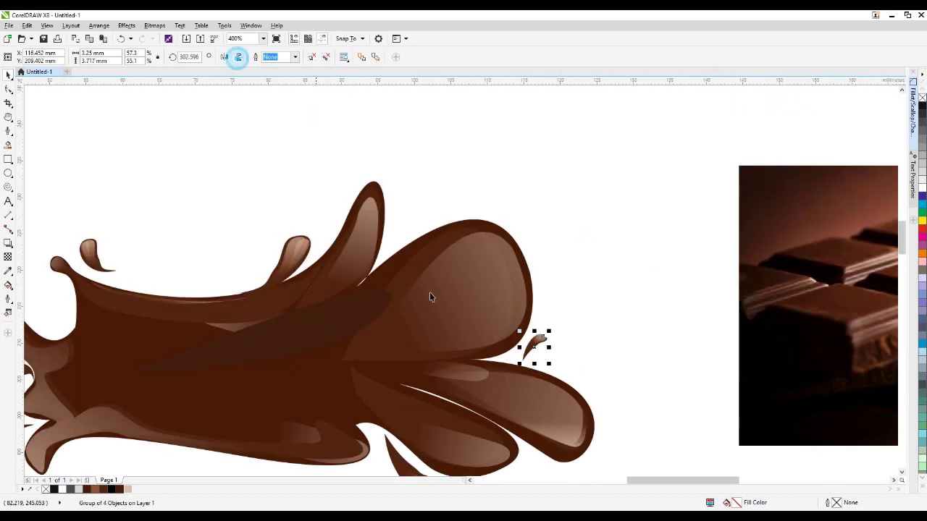
scroll(536, 316, "up", 1)
left_click(537, 313)
left_click_drag(542, 302, 574, 334)
left_click(656, 304)
scroll(538, 332, "down", 2)
left_click(618, 406)
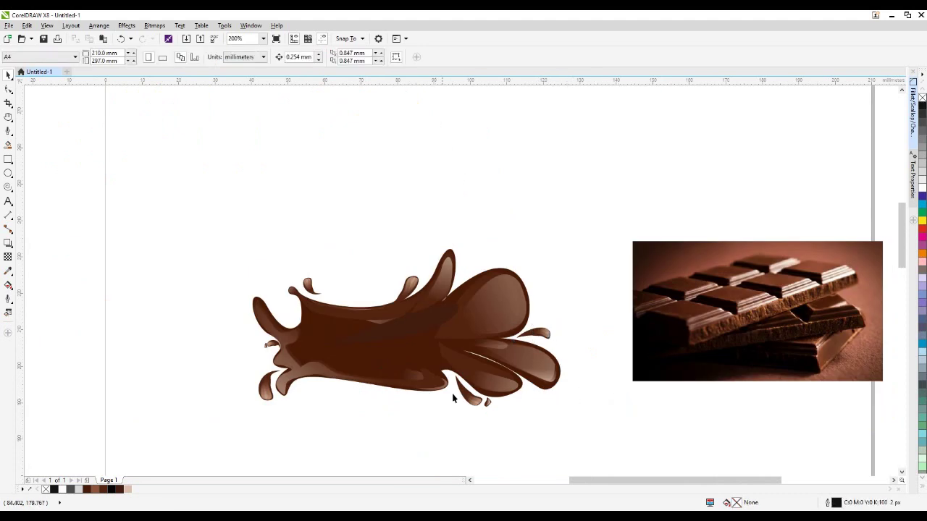
- Move the chocolate reference photo off the page and save the drawing as chocolate.cdr
left_click_drag(657, 297, 706, 294)
left_click(606, 204)
left_click(588, 429)
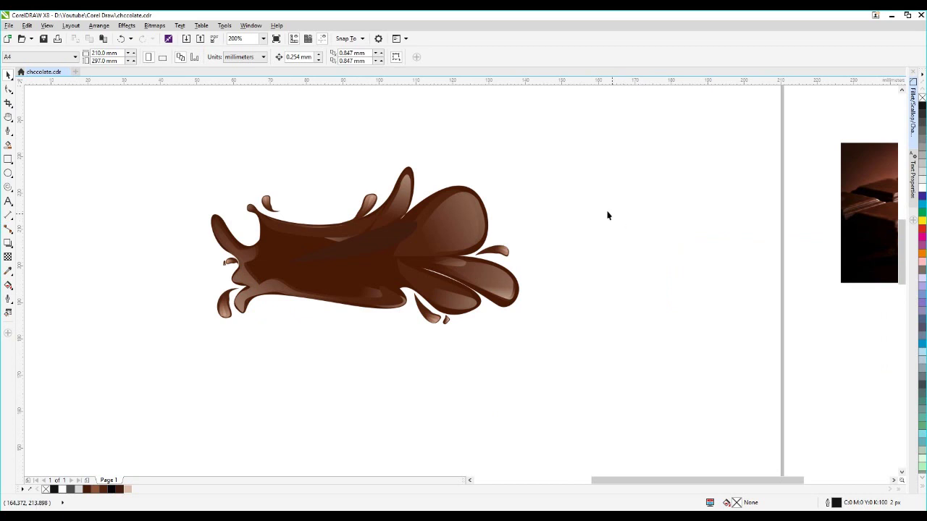
- Copy the middle lobe's highlight onto the large upper lobe and rotate it to about 50 degrees
scroll(386, 234, "up", 1)
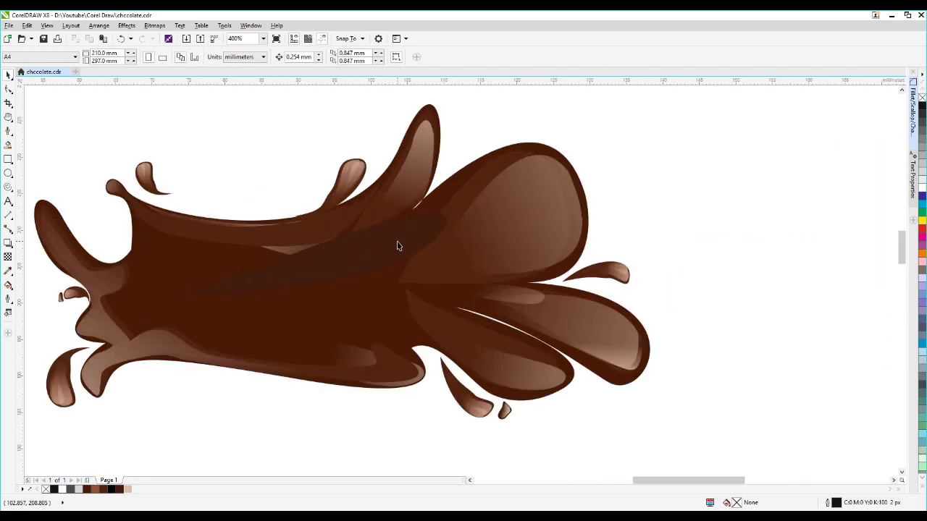
scroll(366, 229, "down", 1)
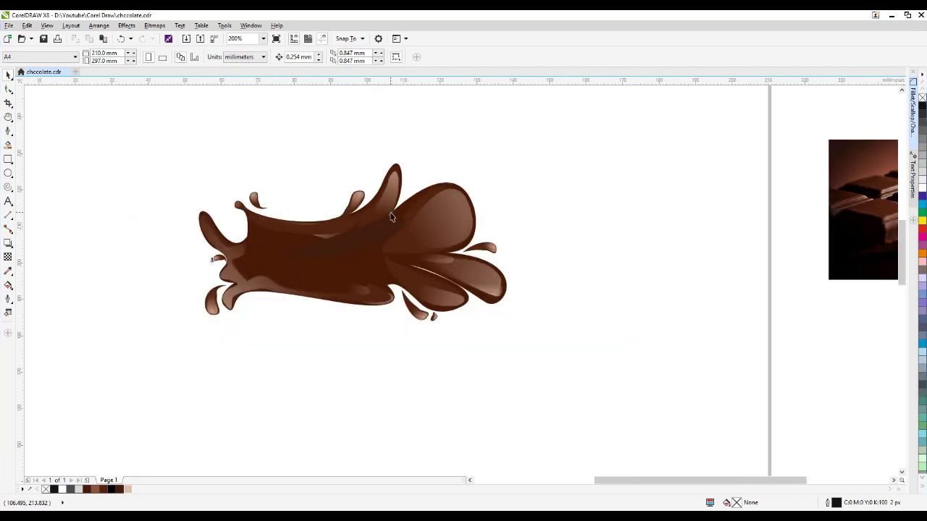
scroll(441, 197, "up", 1)
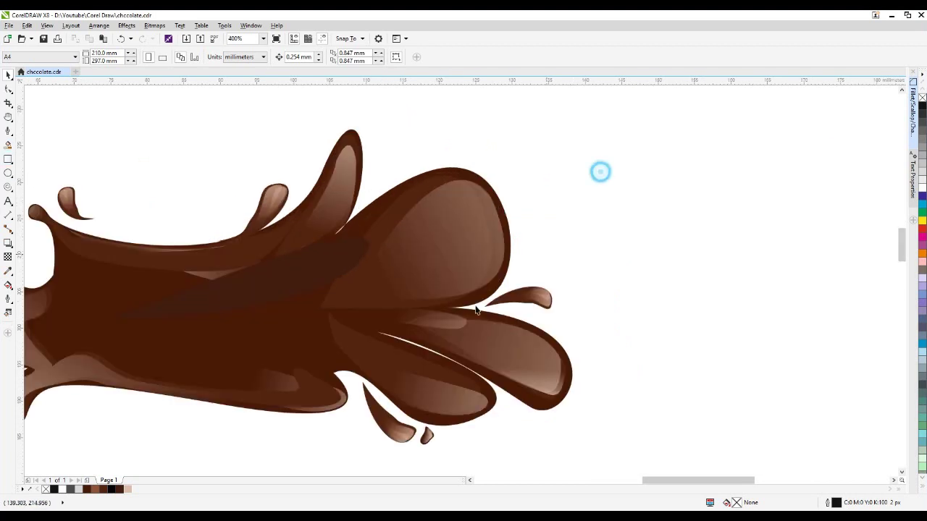
left_click(443, 322)
mouse_move(445, 323)
left_mouse_down()
mouse_move(412, 245)
mouse_move(416, 260)
left_mouse_up()
left_click(417, 259)
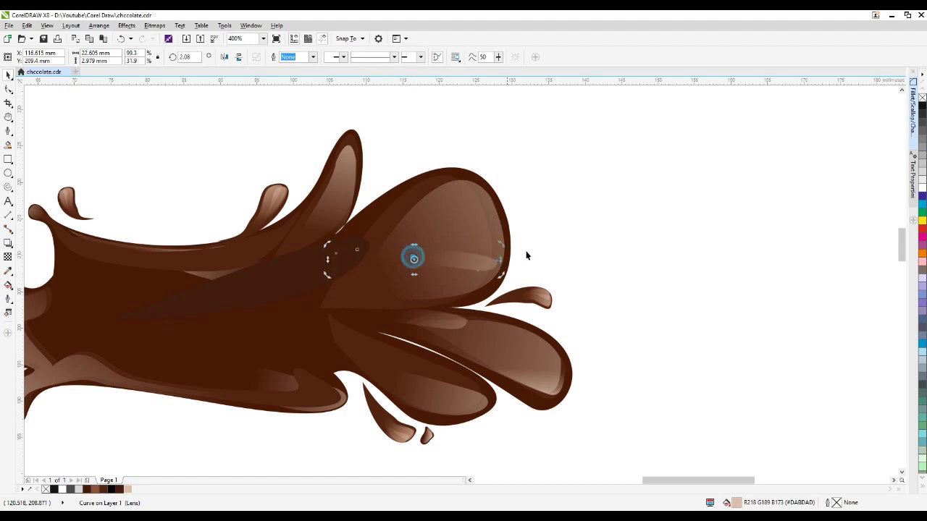
left_click_drag(497, 246, 468, 247)
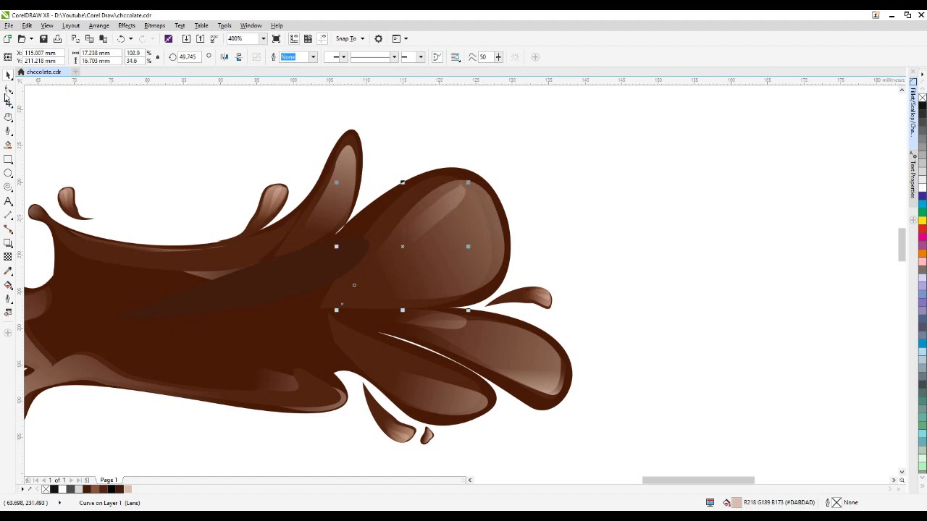
- Delete the tip node of the copied highlight and shift the highlight toward the inner side of the large lobe
left_click(8, 89)
left_click(455, 205)
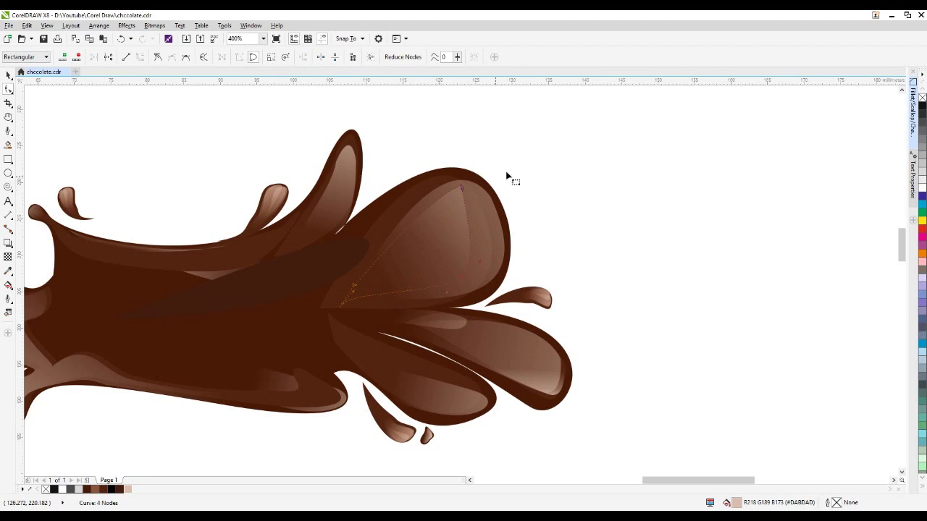
left_click(77, 57)
left_click(9, 74)
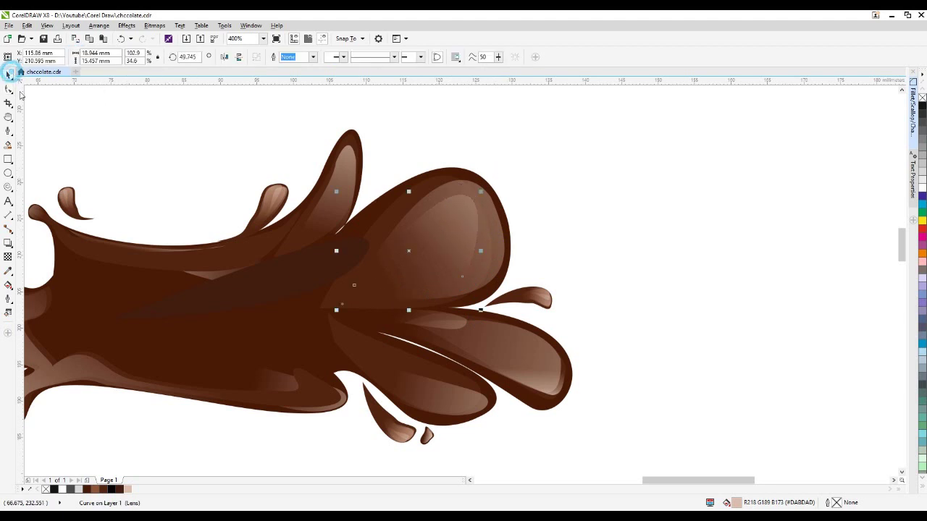
left_click(606, 246)
left_click(418, 244)
left_click_drag(419, 244, 411, 247)
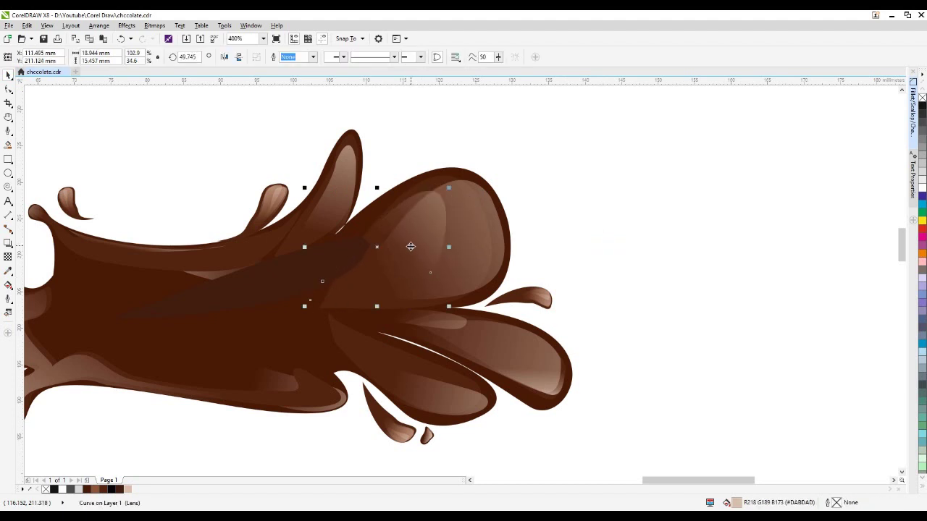
- Draw an upright ellipse about 4.6 × 9.1 mm beside the large lobe, filled brown #8F5339 without an outline
scroll(509, 234, "down", 1)
scroll(464, 236, "up", 1)
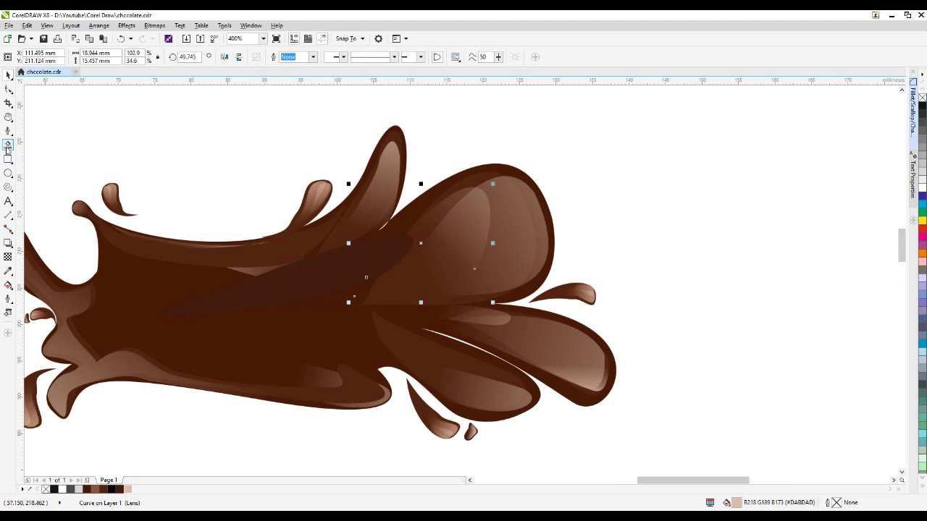
left_click(8, 173)
left_click_drag(570, 174, 605, 245)
left_click(9, 75)
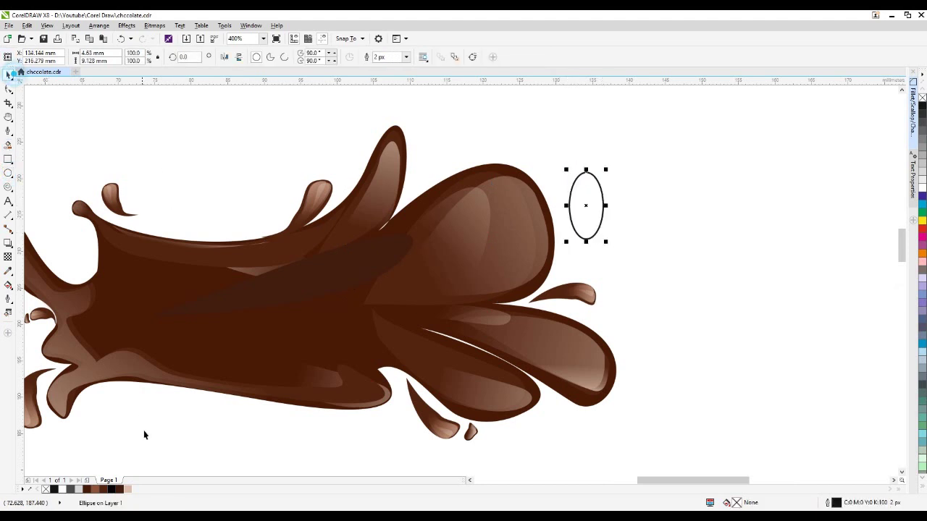
left_click(96, 490)
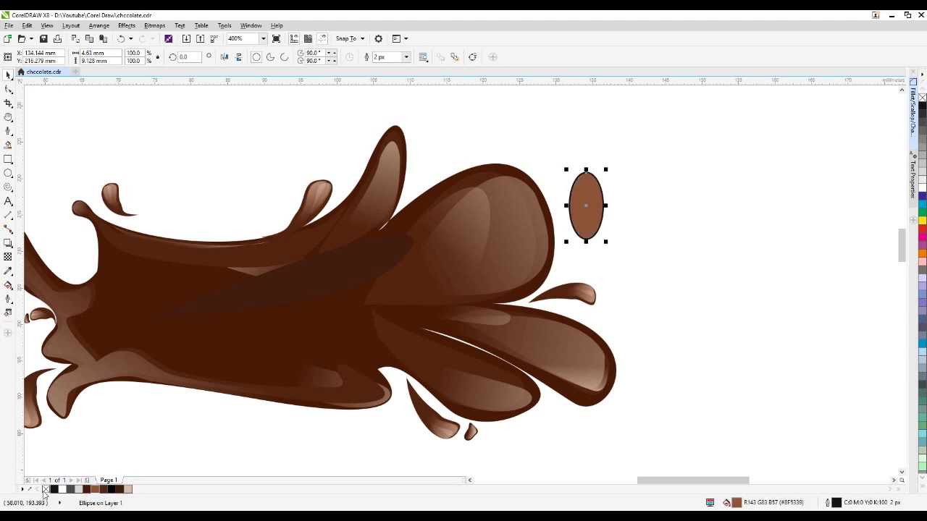
right_click(44, 490)
- Apply a fading gradient transparency to the ellipse and move it onto the large lobe's upper part
left_click(8, 257)
left_click_drag(605, 182, 584, 211)
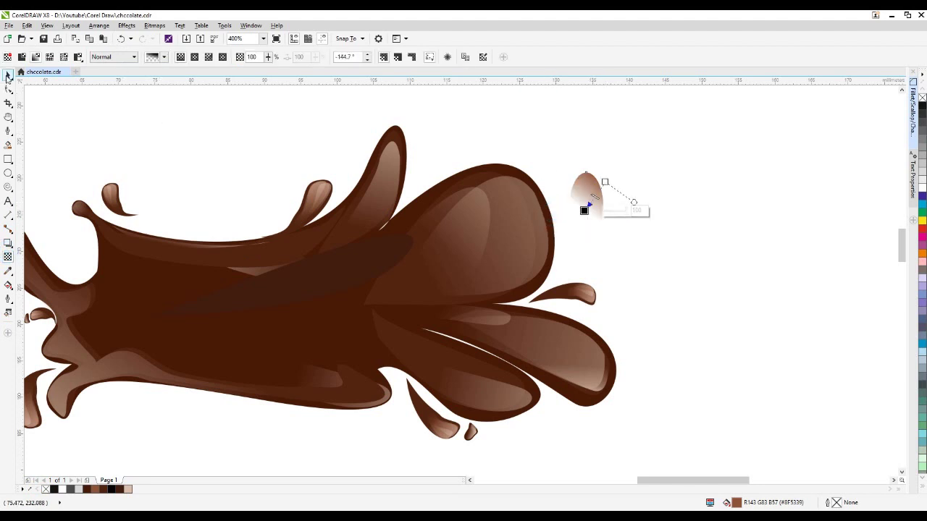
left_click(7, 76)
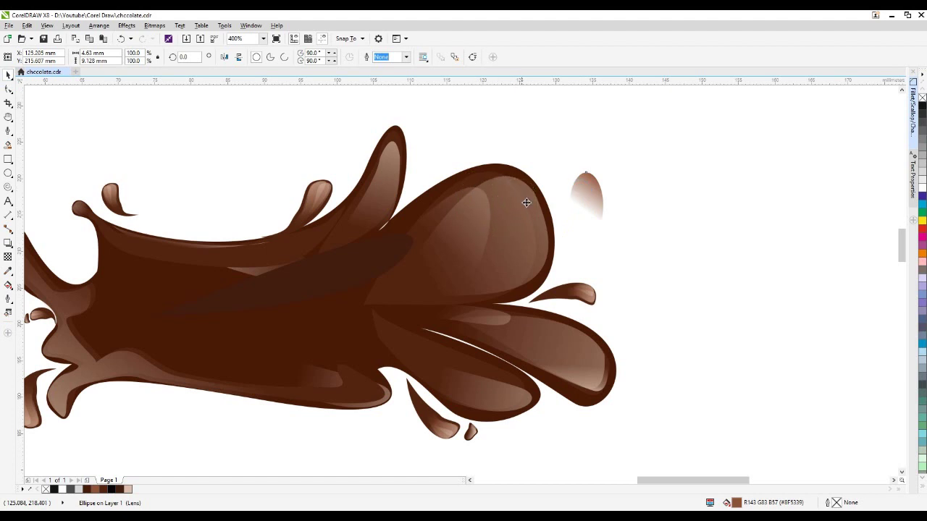
left_click_drag(526, 203, 535, 209)
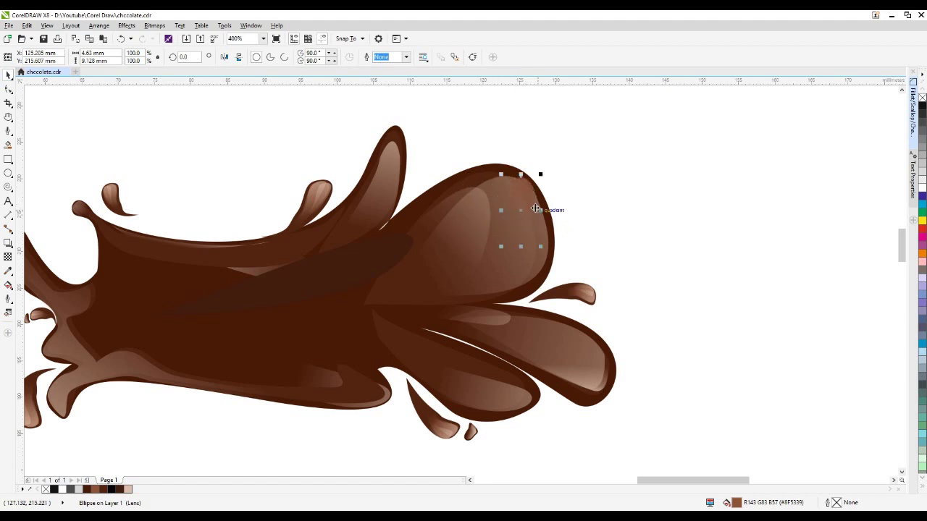
- Recolor the ellipse highlight beige #DABDAD, widen it to about 6.4 mm and fit it inside the large lobe
left_click(128, 490)
mouse_move(523, 204)
left_mouse_down()
mouse_move(508, 197)
mouse_move(539, 207)
left_mouse_up()
left_click_drag(522, 197, 531, 229)
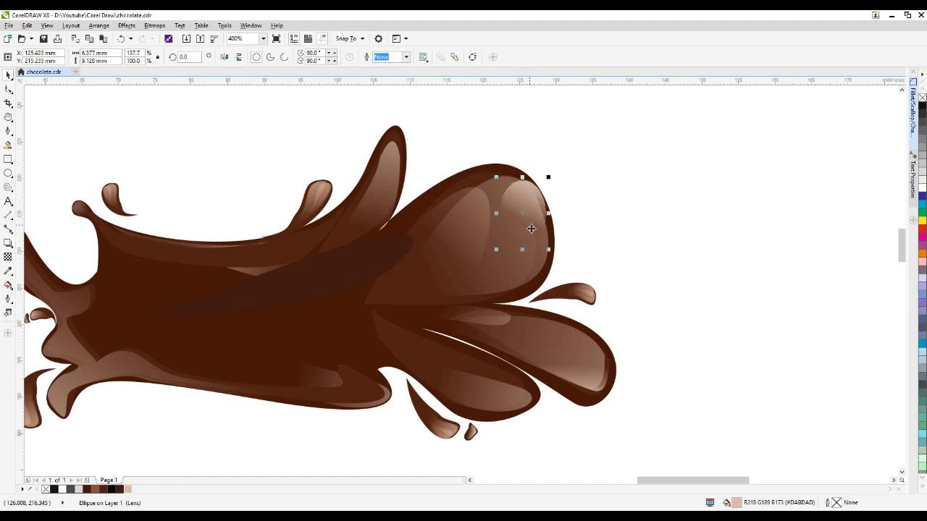
left_click(635, 192)
scroll(468, 207, "down", 2)
- Enlarge the ellipse highlight to about 8.3 × 11.7 mm on the large lobe
left_click(496, 208)
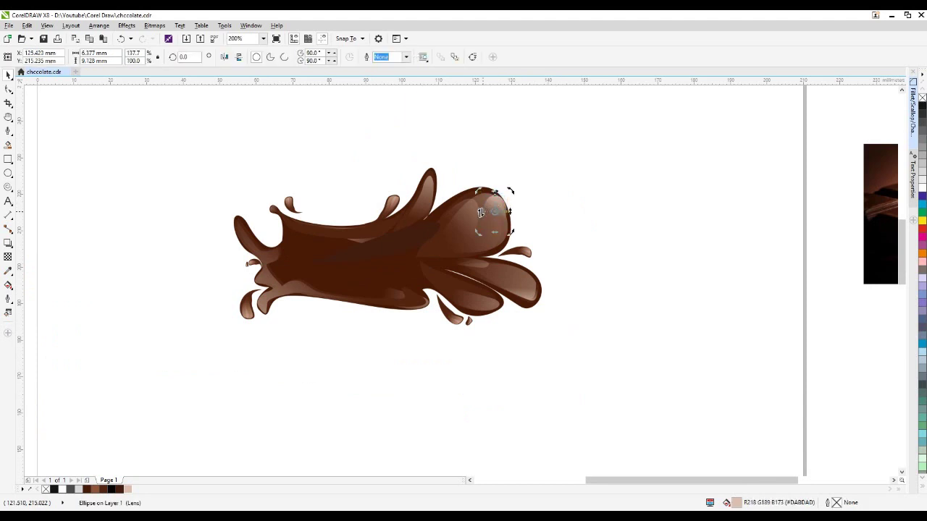
left_click(606, 172)
left_click(497, 208)
mouse_move(489, 232)
left_mouse_down()
mouse_move(487, 250)
mouse_move(488, 237)
left_mouse_up()
left_click(619, 199)
- Delete the ellipse highlight from the large lobe
scroll(491, 209, "up", 1)
left_click(496, 210)
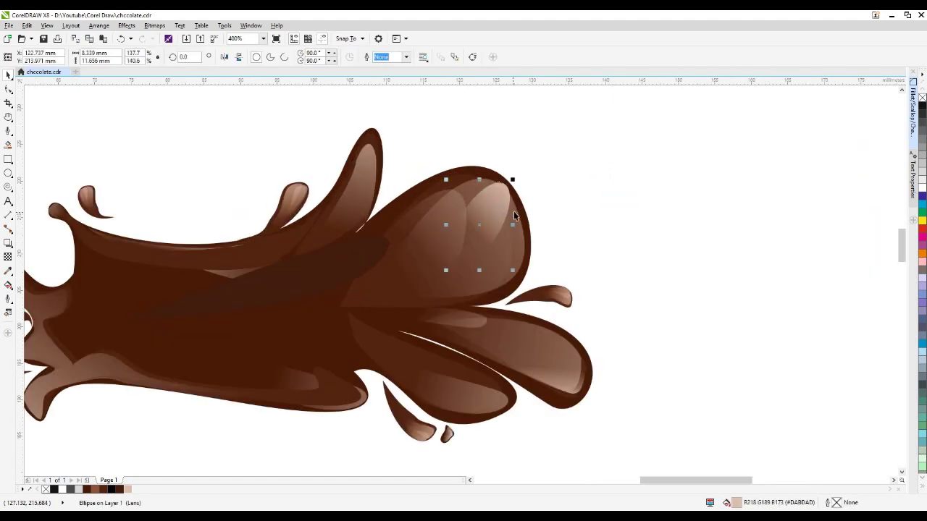
key("Delete")
- Select the dark splash body and start a mesh fill on it
left_click(486, 171)
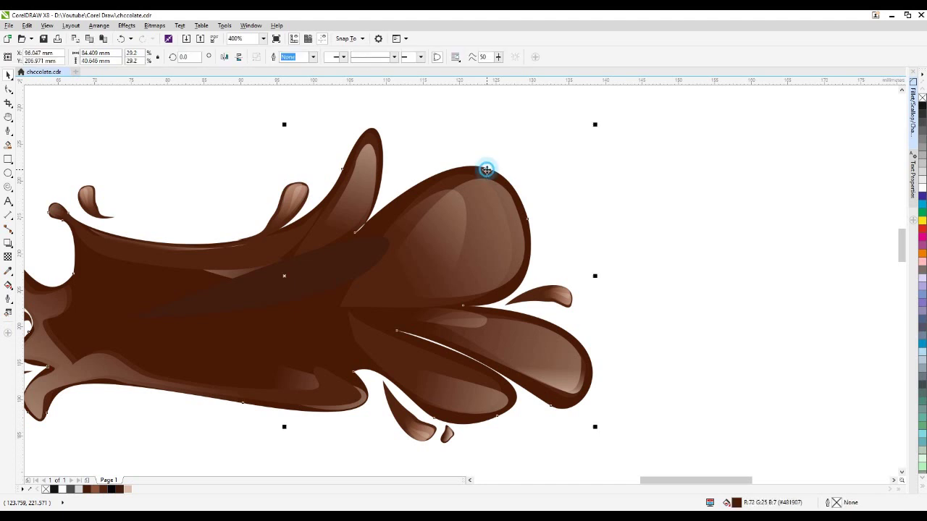
left_click(606, 188)
left_click(493, 174)
left_click(654, 147)
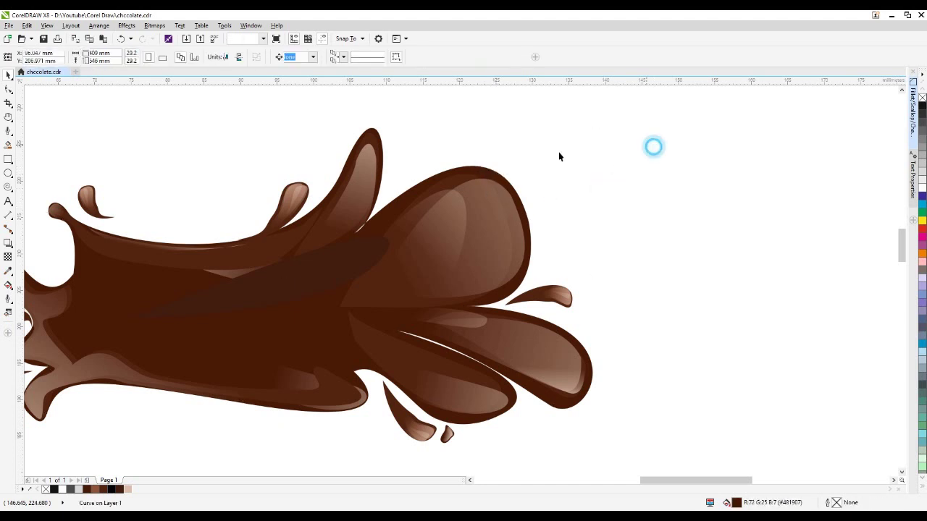
left_click(483, 167)
left_click(8, 301)
left_click(9, 301)
left_click(9, 300)
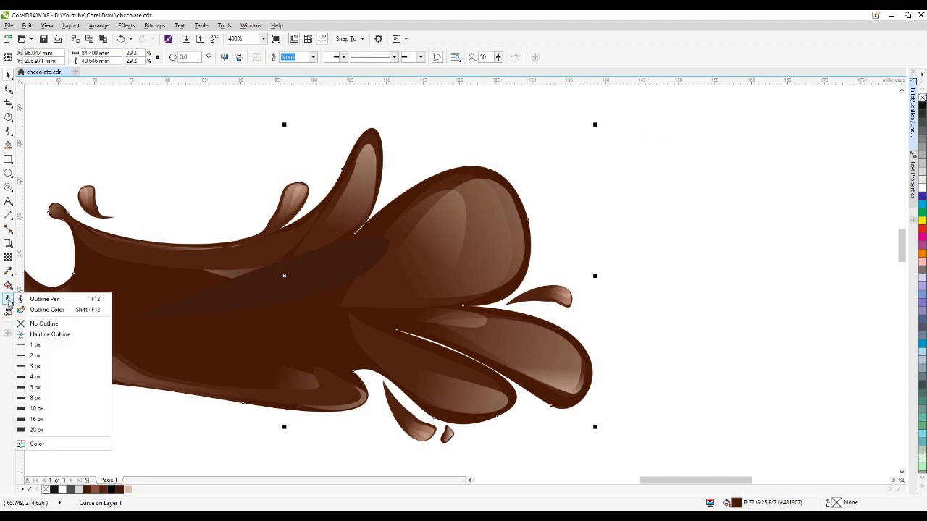
left_click(9, 271)
left_click(8, 285)
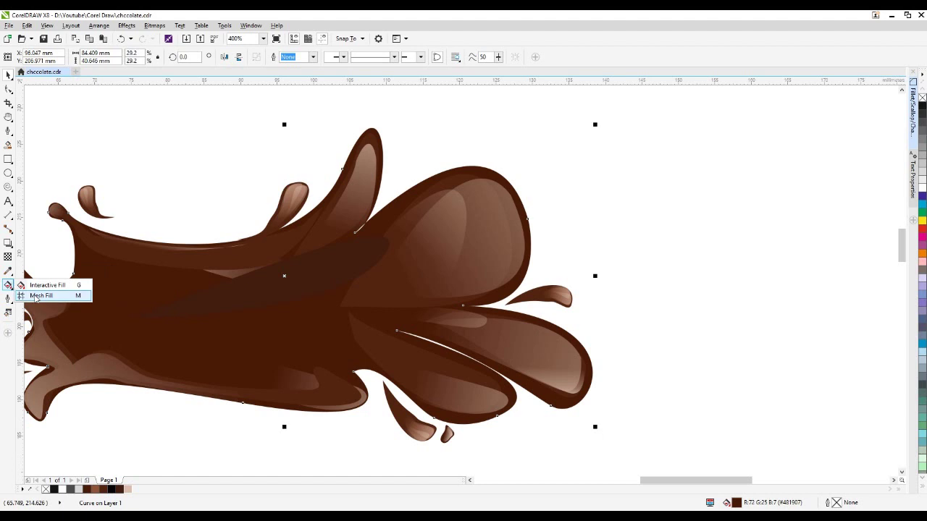
left_click(40, 296)
- Try coloring the mesh nodes on the large lobe's outer edge beige #DABDAD and undo the color change
left_click(527, 218)
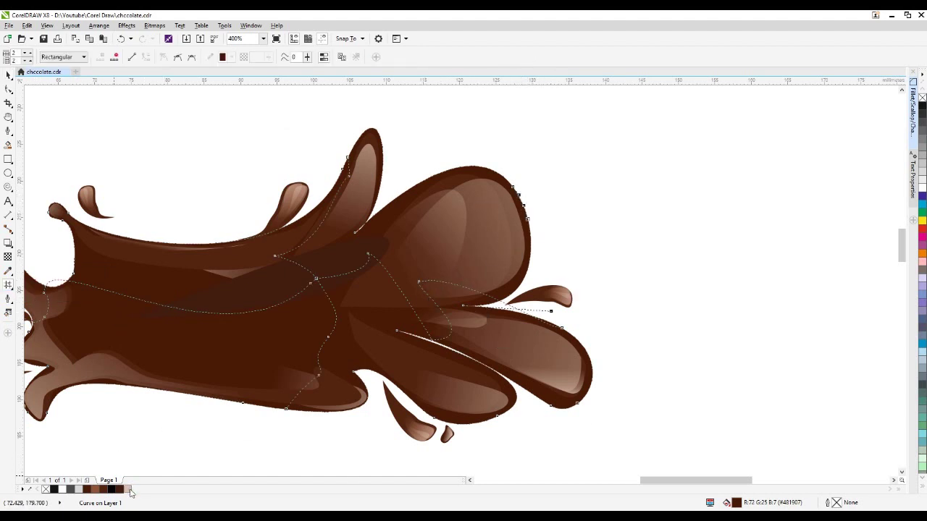
left_click(529, 198)
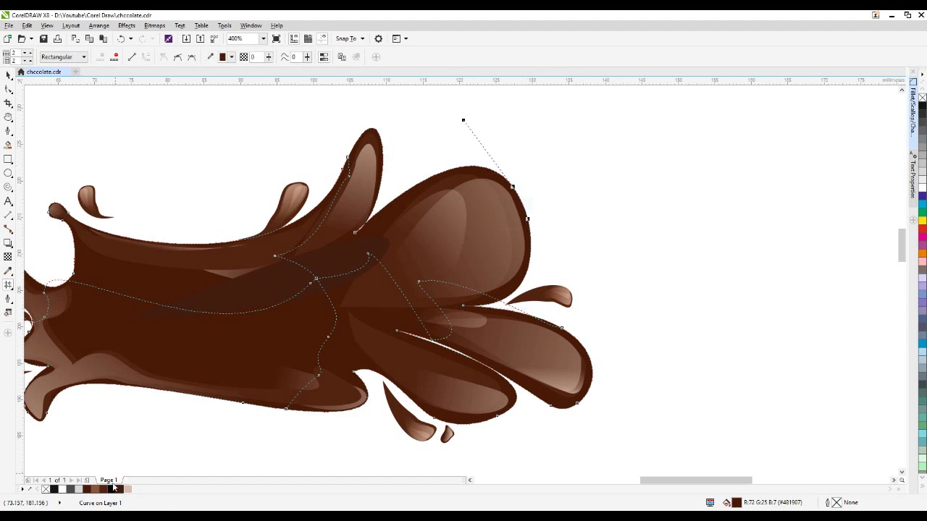
left_click(128, 491)
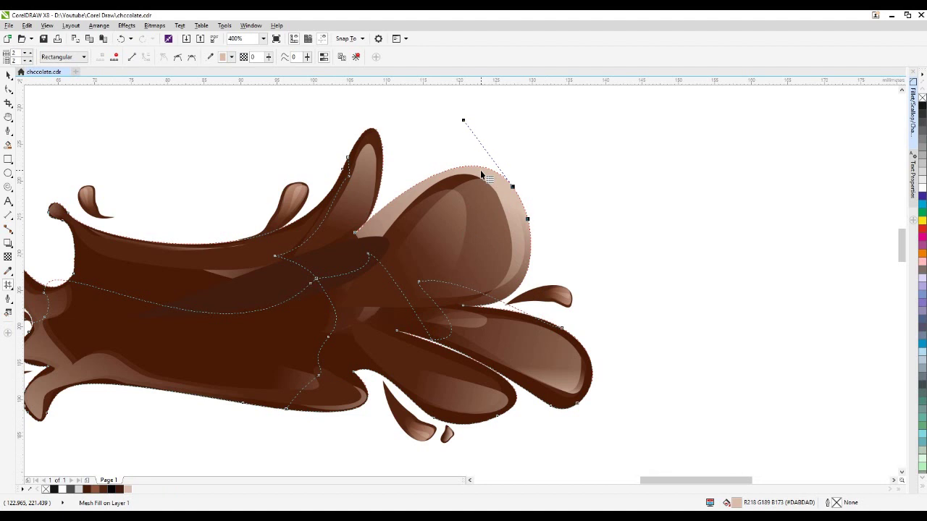
key("ctrl+z")
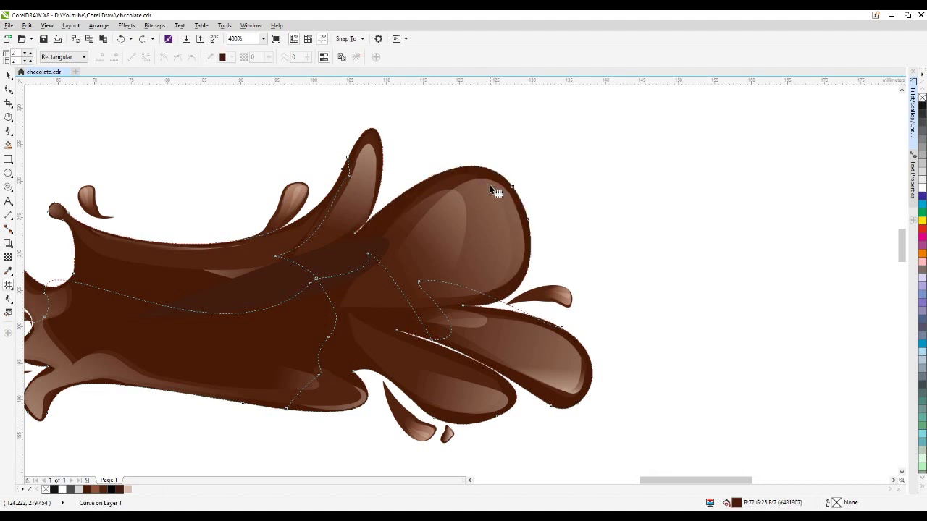
- Bring the dark splash body in front of all other shapes and open its nodes for editing
key("space")
key("shift+Page_Up")
key("F10")
left_click(465, 221)
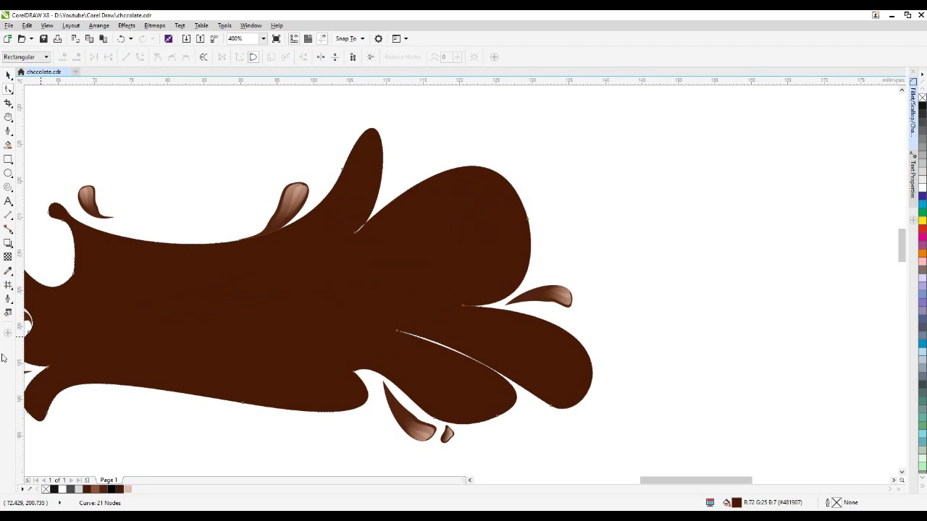
- Try moving the dark splash body aside, undo the move, and reselect the body
left_click(455, 291)
left_click(418, 252)
scroll(457, 256, "down", 1)
key("space")
left_click(627, 180)
left_click_drag(428, 248, 550, 199)
key("ctrl+z")
left_click(630, 205)
left_click(467, 259)
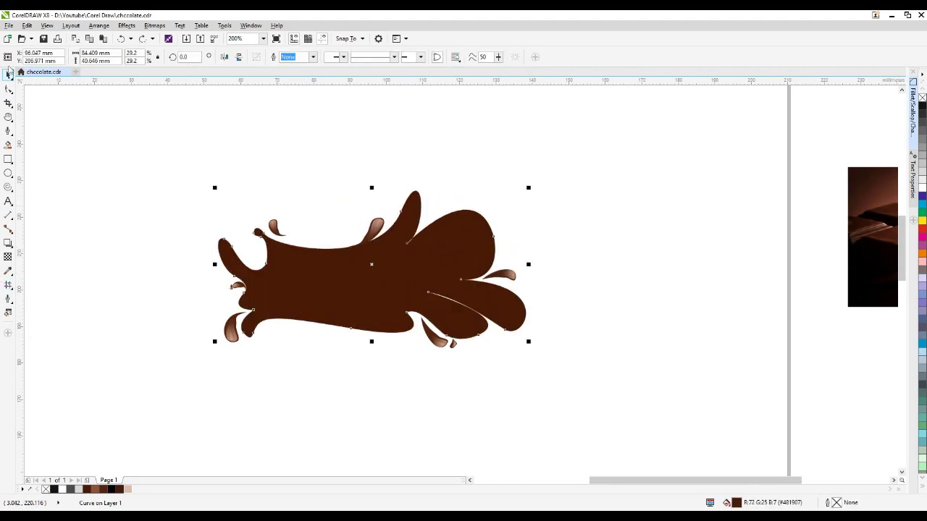
- Put the dark splash body back behind the highlight shapes and deselect it
left_click(9, 88)
left_click(438, 242)
left_click(469, 242)
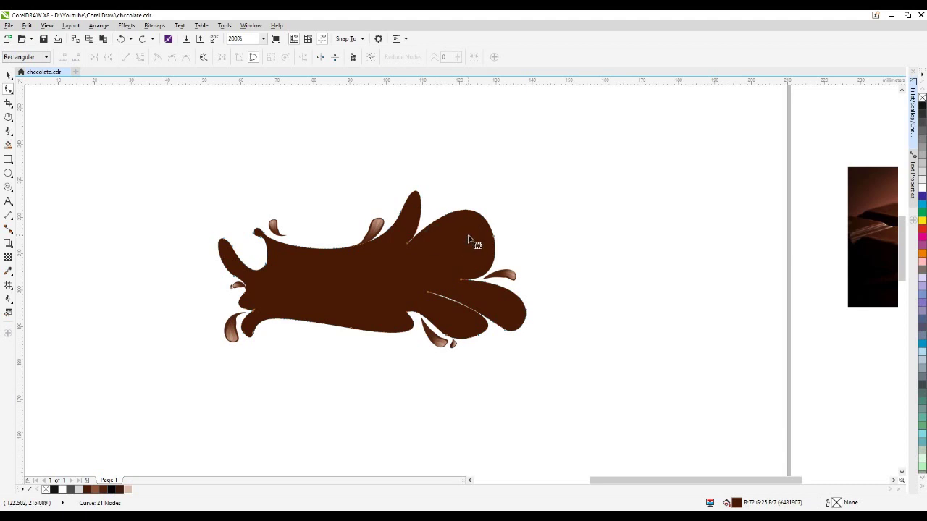
scroll(470, 239, "up", 4)
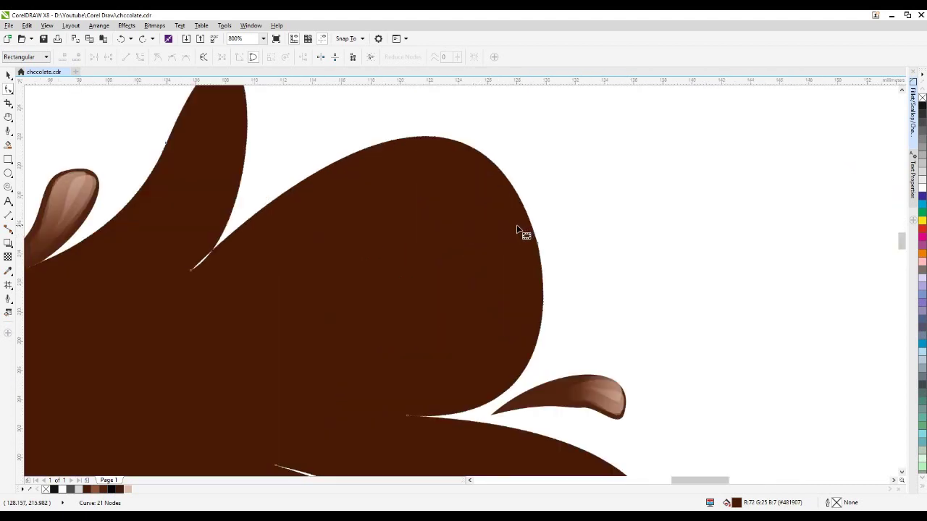
scroll(478, 225, "down", 2)
key("space")
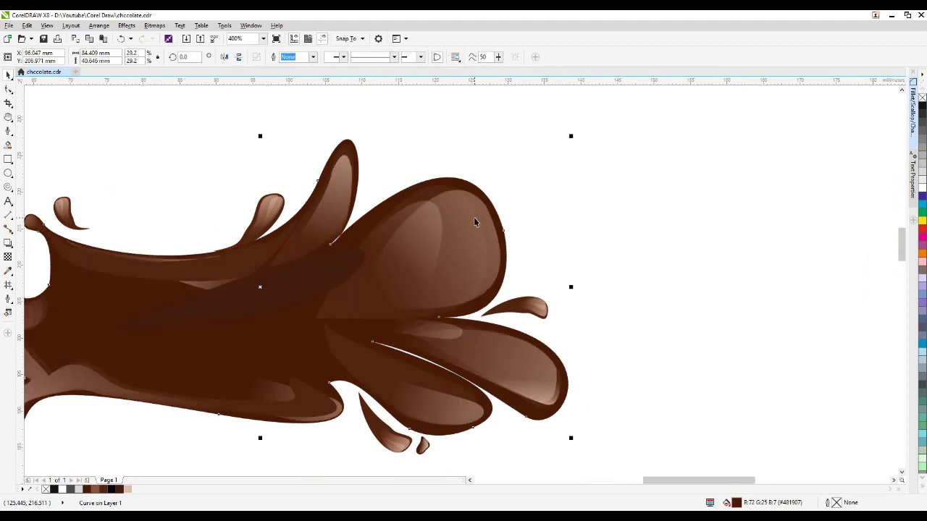
scroll(474, 217, "down", 1)
left_click(550, 205)
left_click(593, 330)
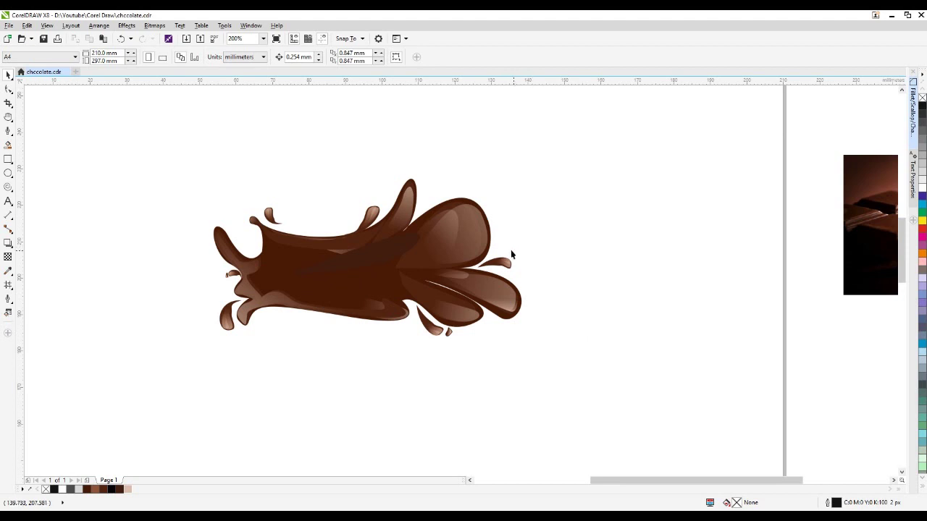
- Add the artistic text "choco" above the splash and set its font to Chocolate Bar Demo
scroll(542, 243, "down", 1)
scroll(468, 198, "up", 1)
key("F8")
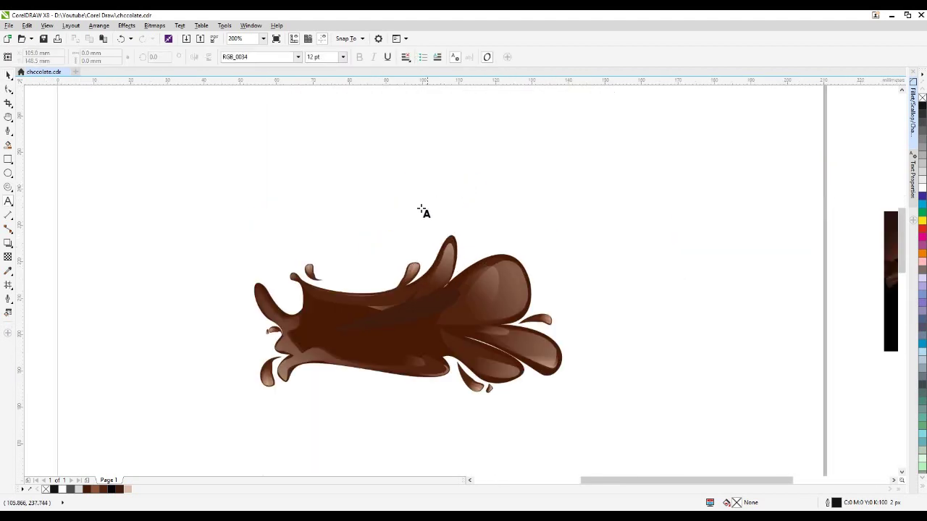
left_click(349, 223)
type("ch")
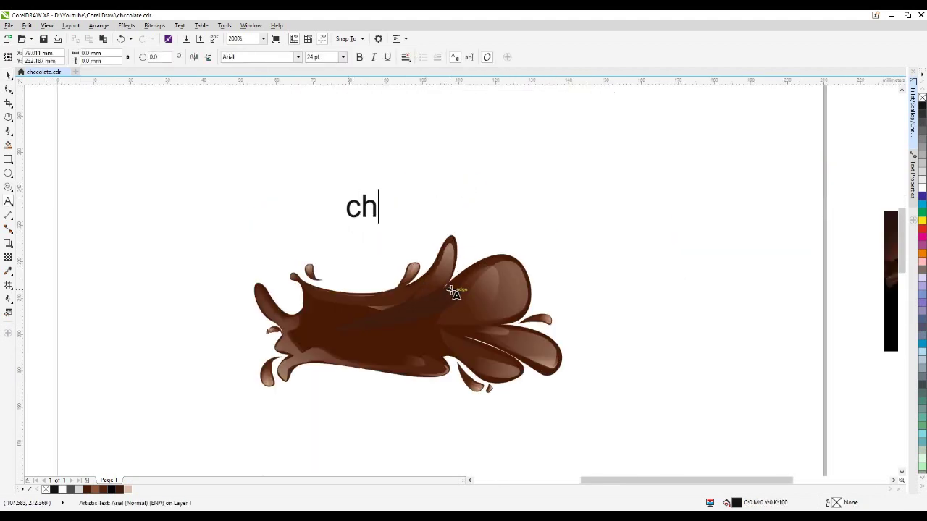
type("oco")
key("ctrl+space")
left_click(297, 57)
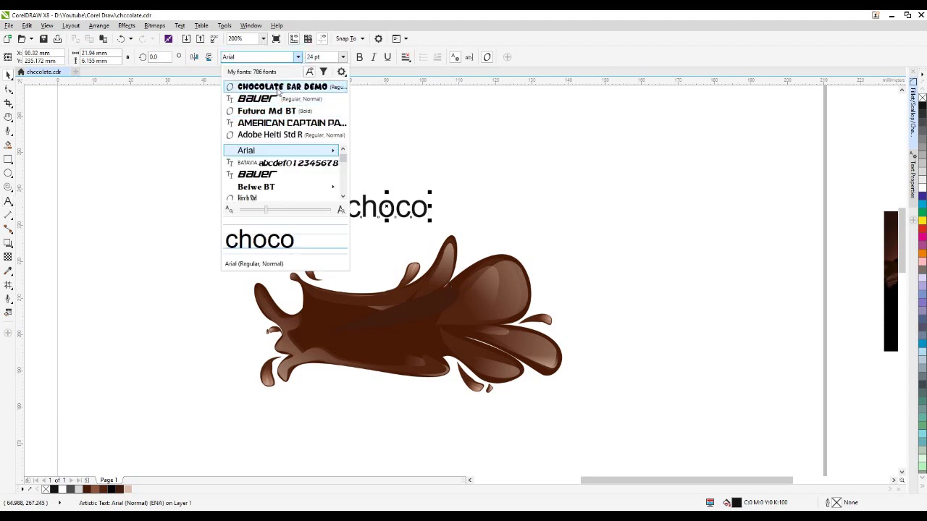
left_click(276, 86)
left_click(544, 168)
- Enlarge the text to about 44.8 pt over the middle of the splash body and fill it white
left_click_drag(390, 217, 586, 397)
scroll(446, 344, "up", 2)
left_click_drag(417, 356, 364, 339)
scroll(395, 283, "down", 1)
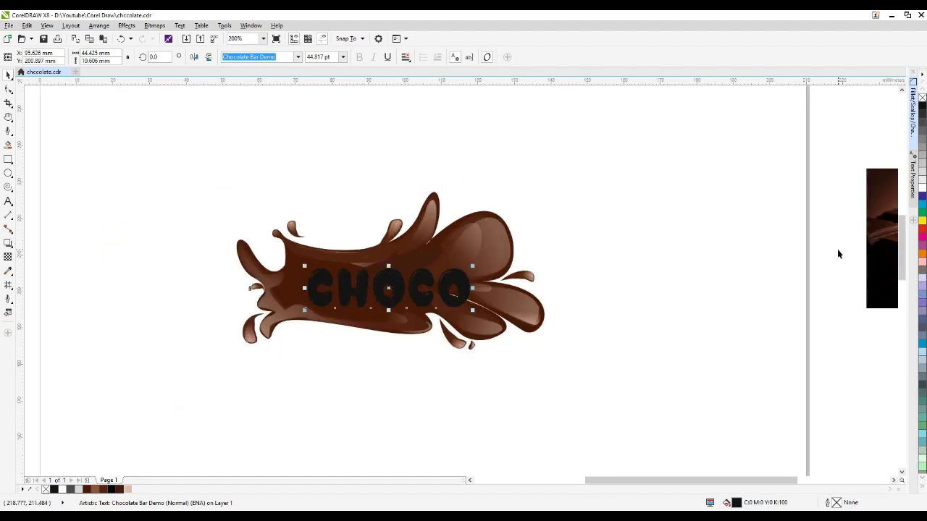
left_click(918, 184)
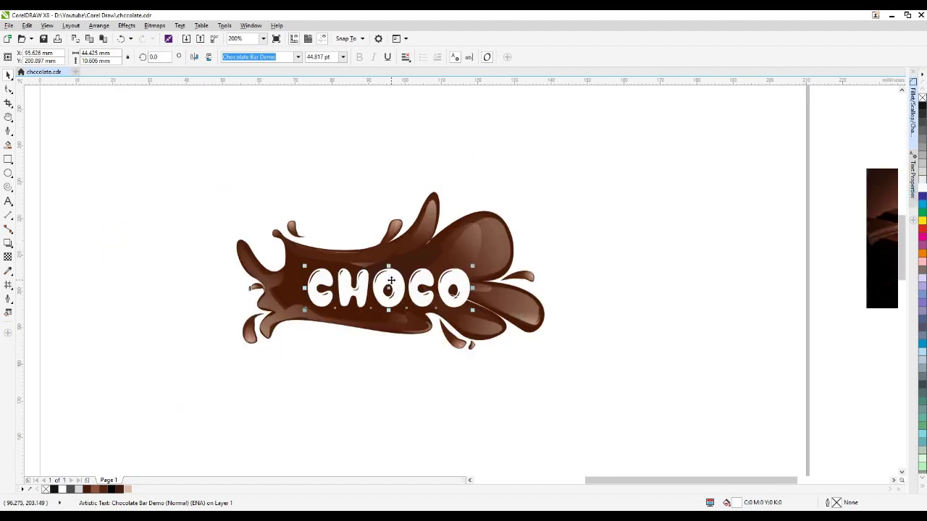
- Move the CHOCO text below the splash and recolor it 90% black
left_click_drag(391, 281, 384, 386)
left_click(922, 114)
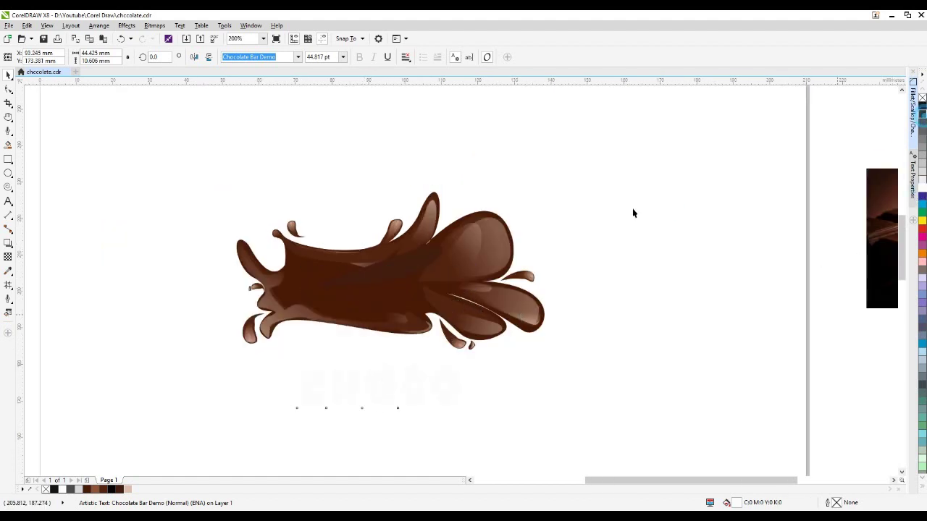
left_click(631, 203)
- With the Pen tool, draw a closed four-cornered outline with curved long edges, about 41 mm wide and 22 mm high, over the splash body
left_click(8, 132)
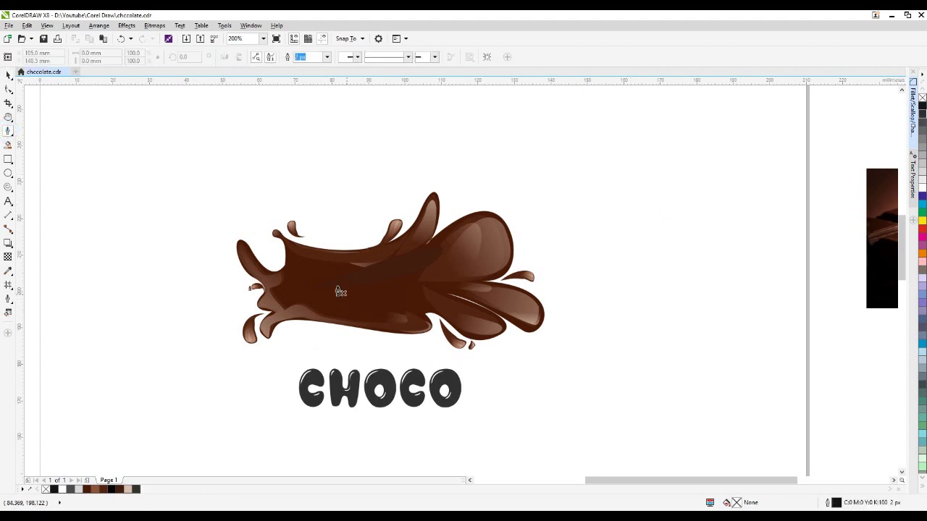
left_click_drag(314, 266, 314, 312)
left_click(314, 311)
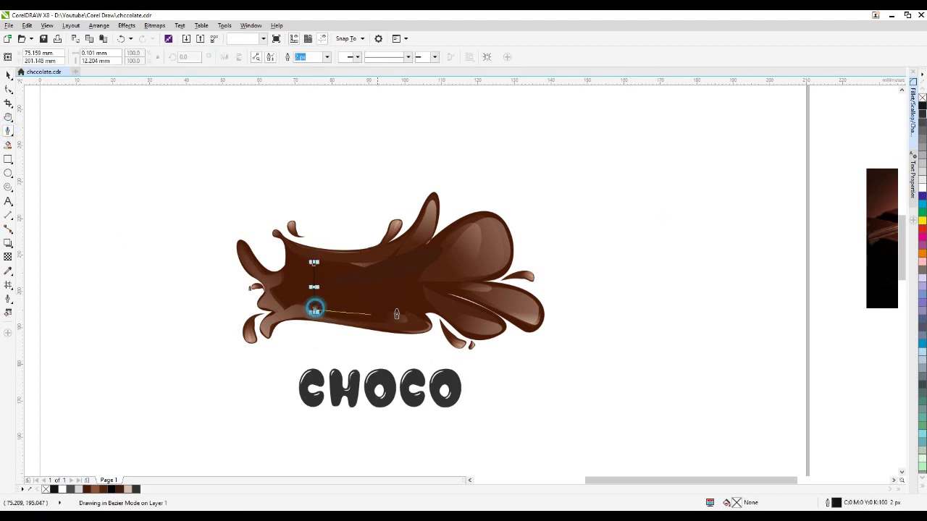
left_click_drag(496, 330, 505, 327)
left_click(462, 315)
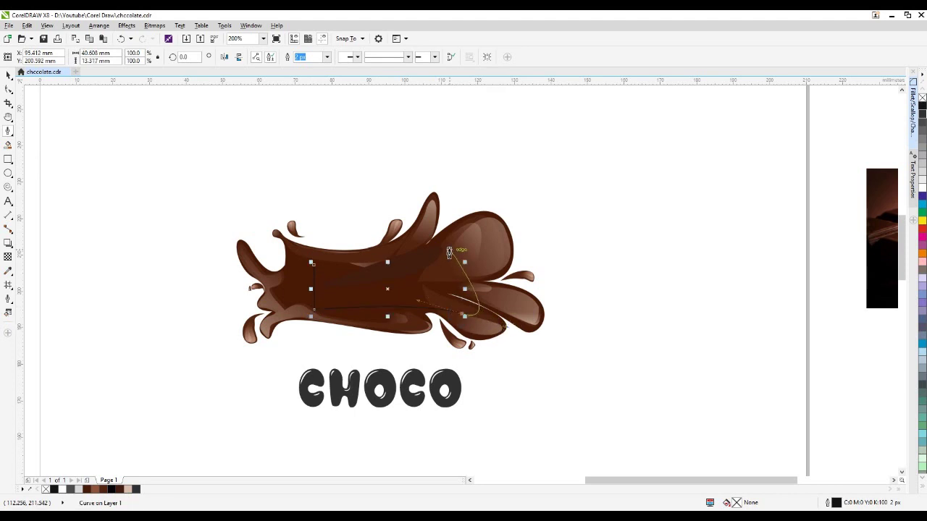
left_click(461, 314, "alt")
left_click(450, 233)
left_click_drag(313, 265, 439, 265)
- Adjust the outline's upper right corner node and move the outline to the empty area beside the splash
scroll(465, 238, "up", 1)
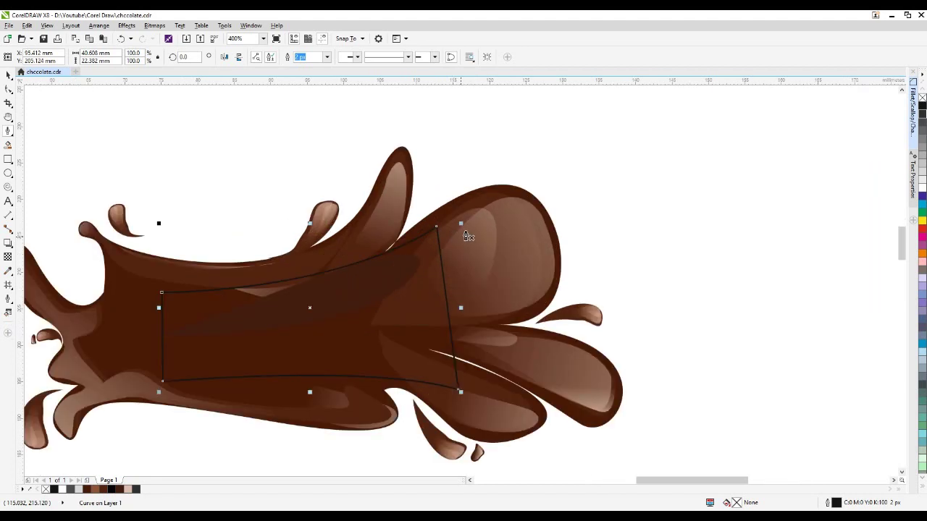
left_click(9, 89)
left_click_drag(436, 229, 452, 237)
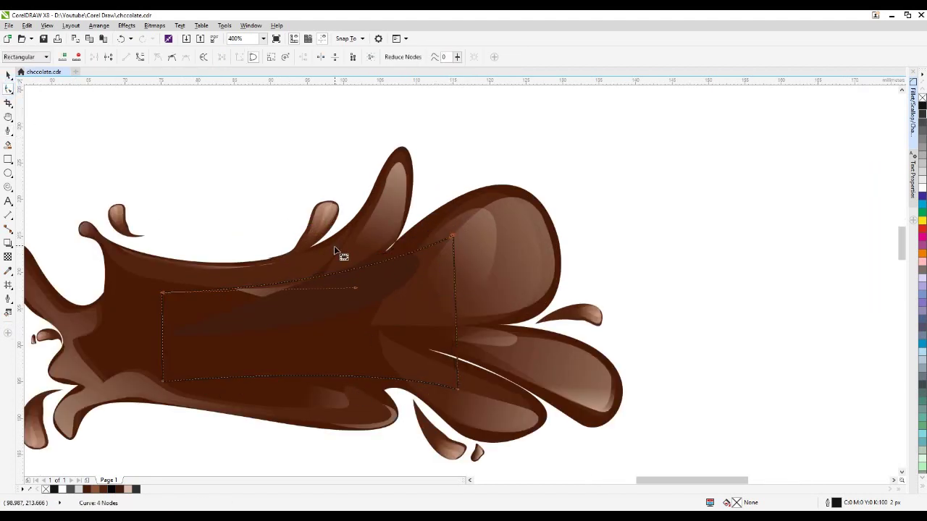
scroll(335, 251, "down", 1)
key("space")
left_click_drag(321, 280, 564, 214)
left_click(549, 350)
- Apply an envelope to the CHOCO text using the flared outline as its source shape
left_click(332, 392)
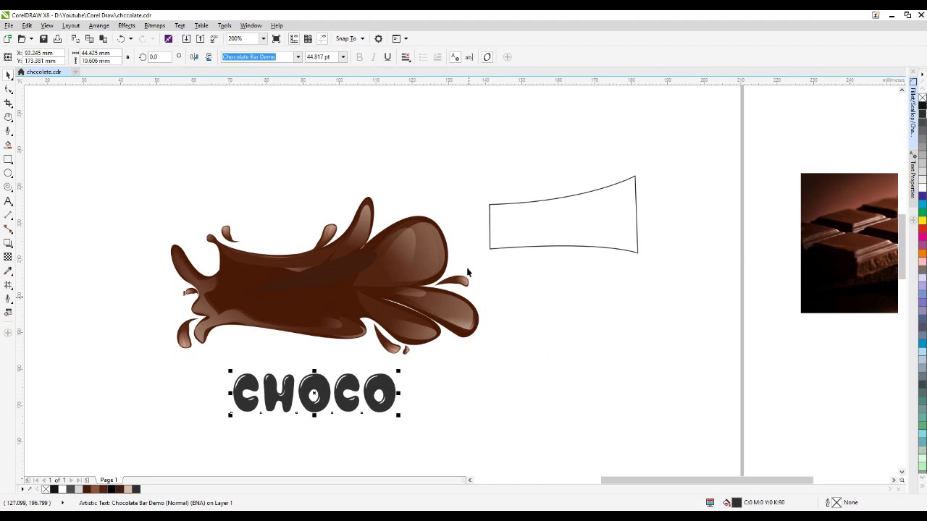
left_click(126, 25)
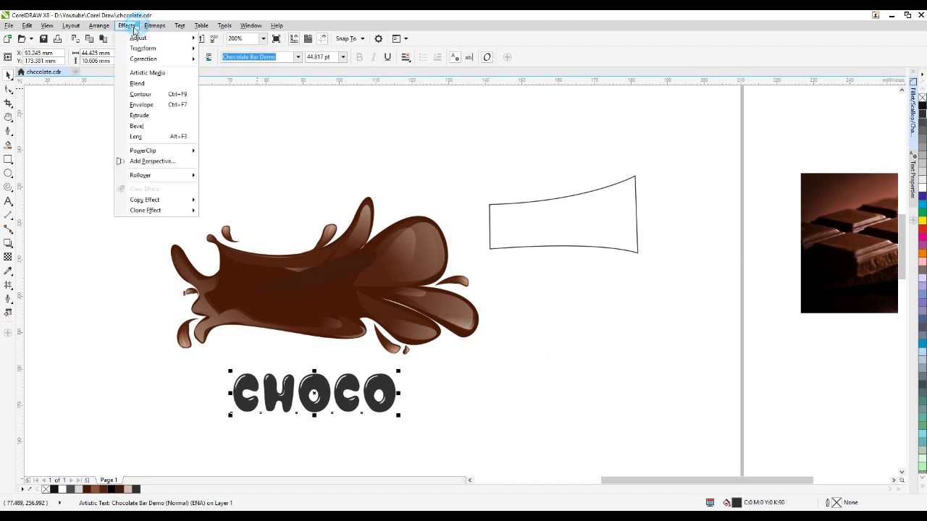
left_click(140, 105)
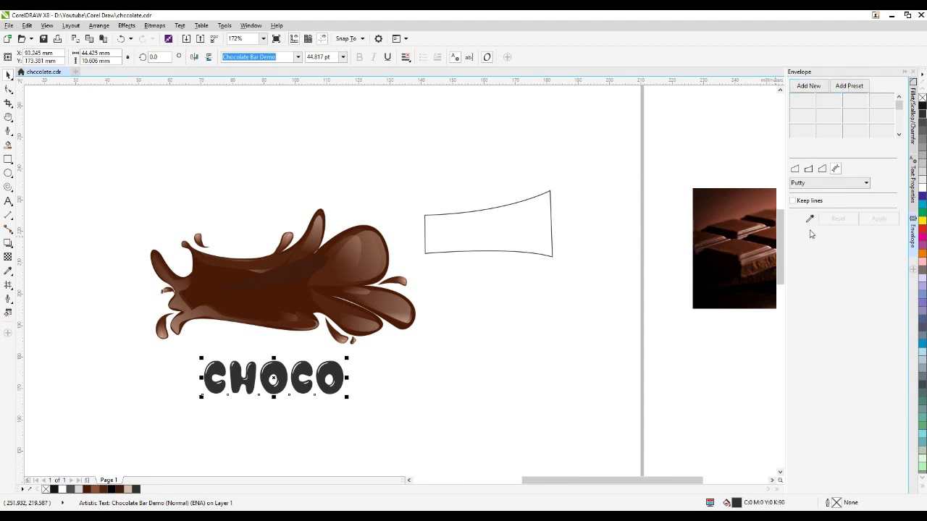
left_click(810, 221)
left_click(483, 238)
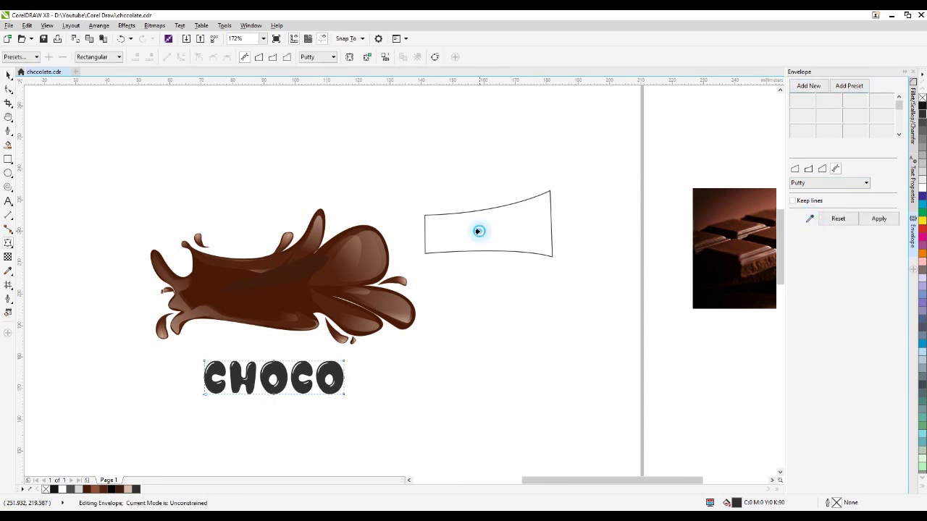
left_click(878, 219)
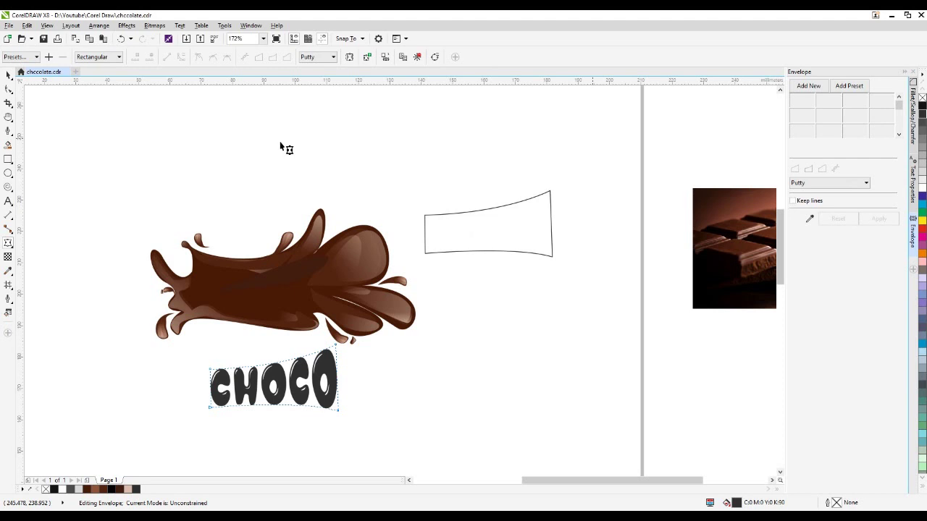
left_click(8, 75)
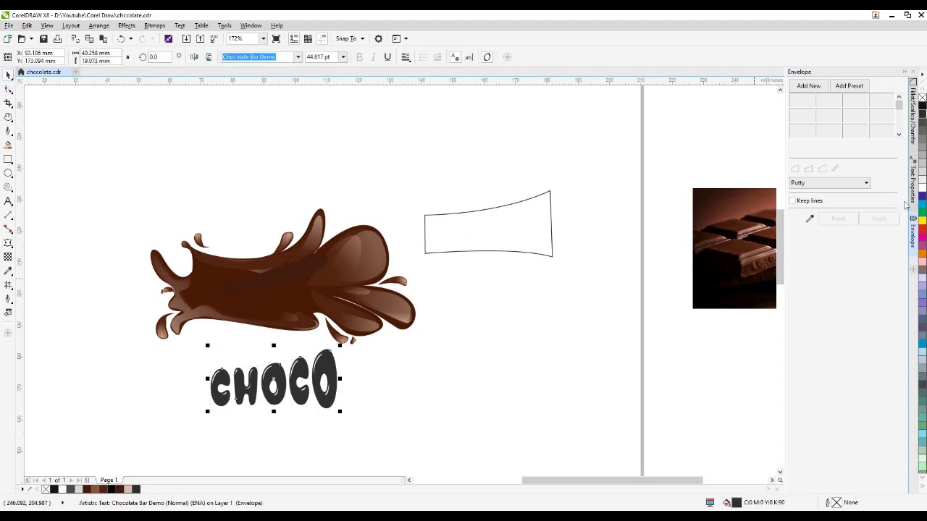
- Place the warped CHOCO text on the splash in white and reduce its height to about 14.3 mm
left_click_drag(281, 380, 274, 293)
scroll(268, 290, "up", 2)
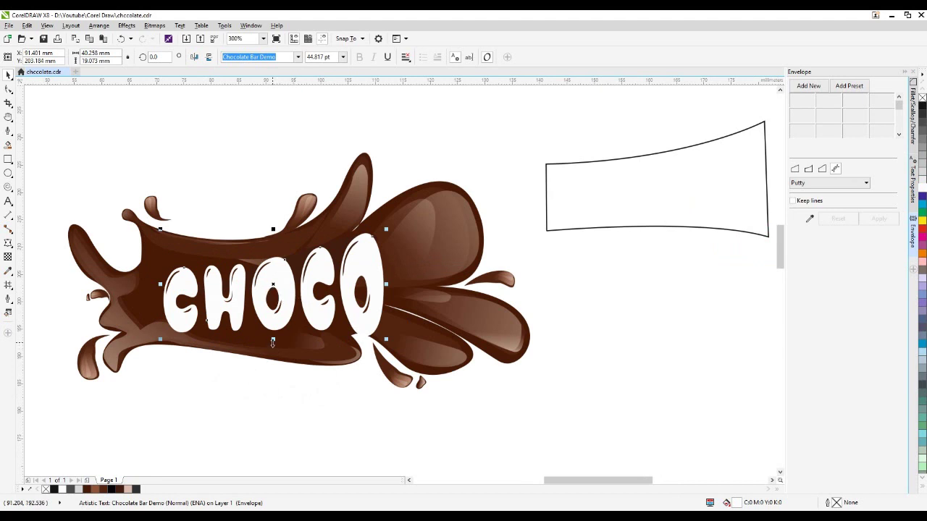
left_click_drag(272, 342, 273, 313)
left_click_drag(362, 267, 364, 282)
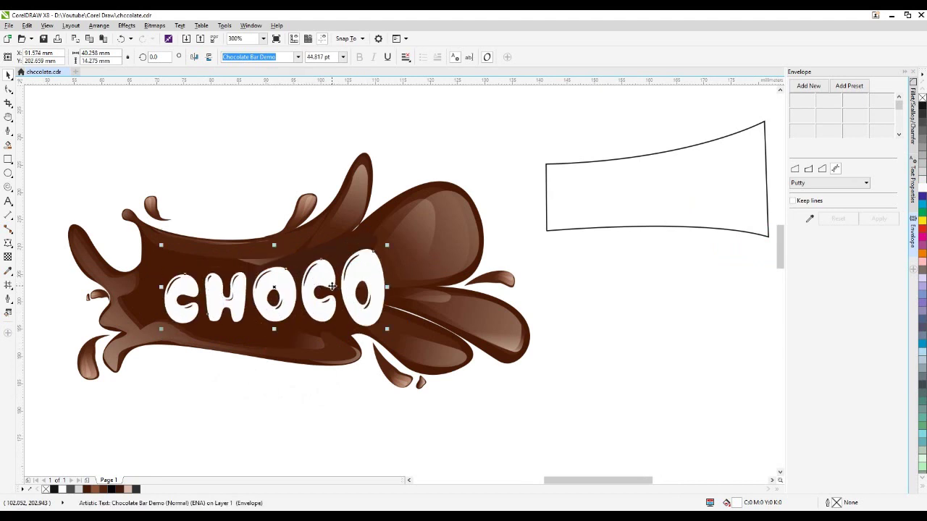
- Add an exclamation mark to the CHOCO text and scale the text to about 47 mm wide
left_click(9, 202)
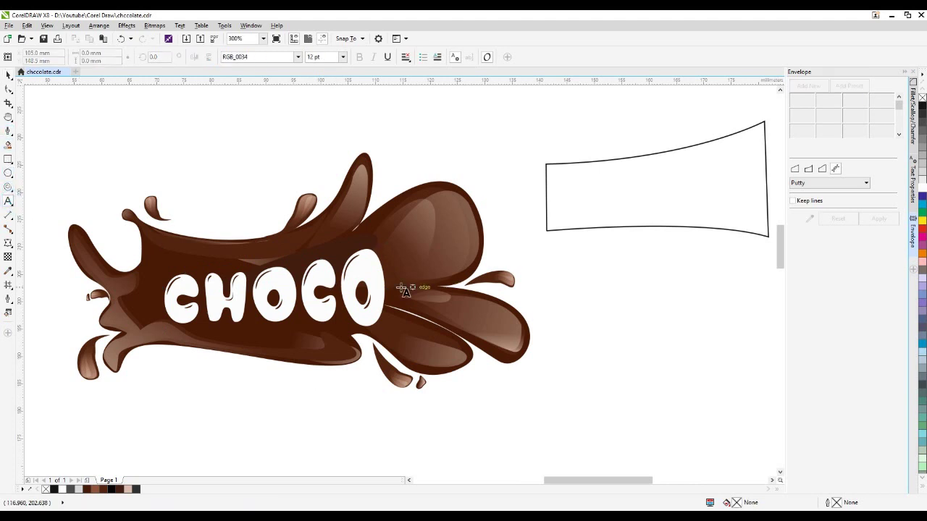
left_click(383, 279)
key("ctrl+shift+t")
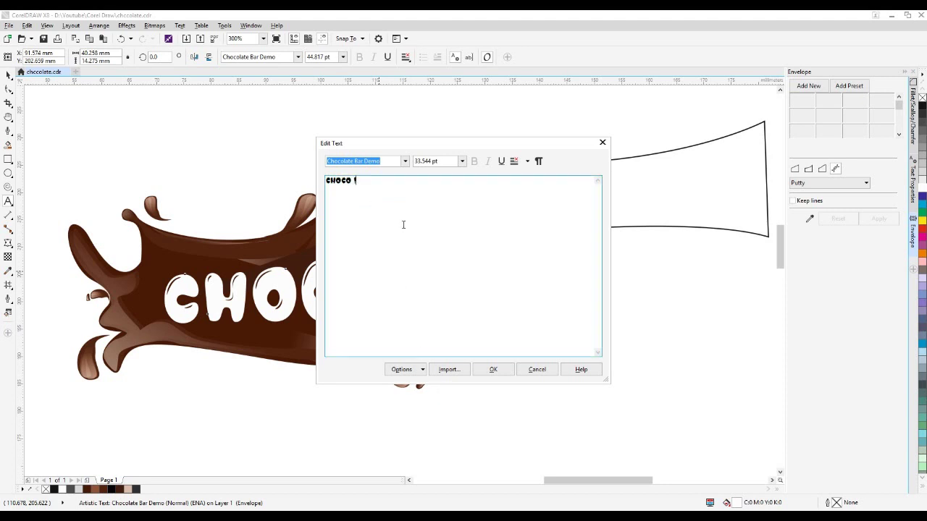
left_click(492, 370)
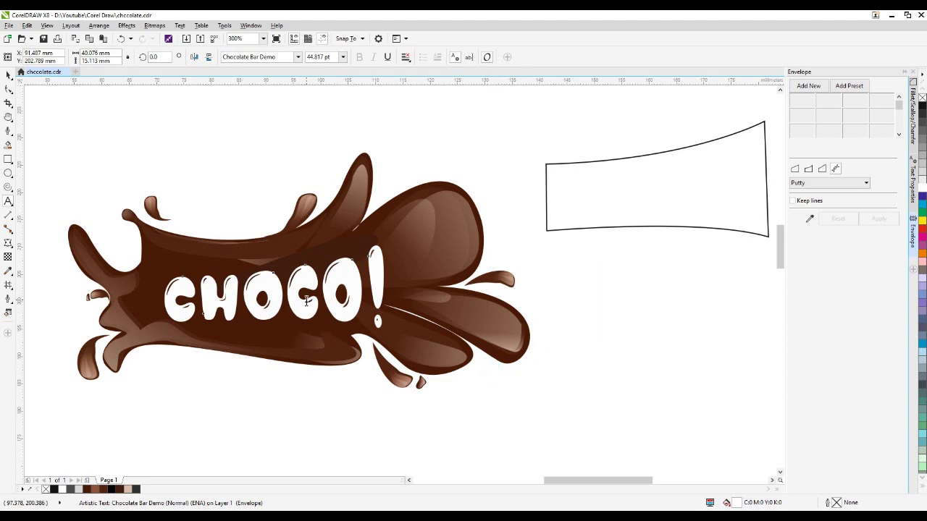
left_click(8, 75)
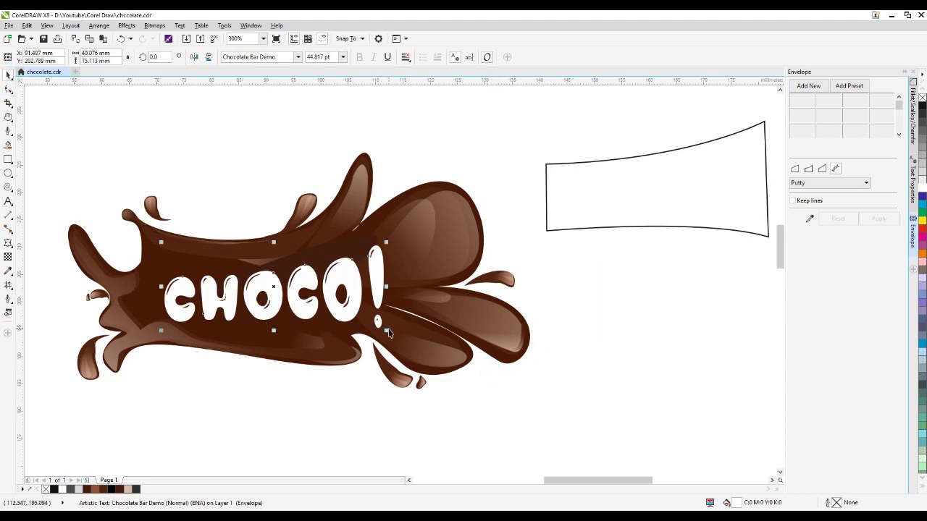
left_click_drag(388, 330, 405, 338)
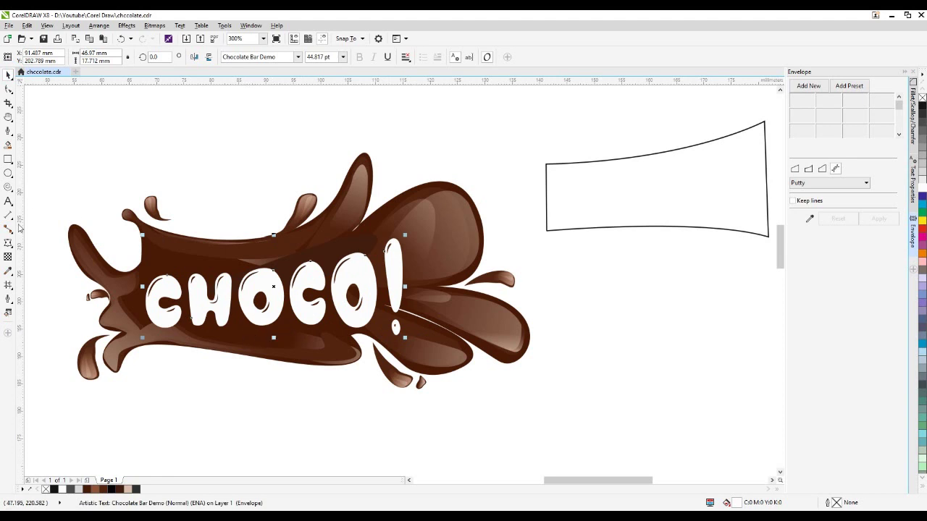
- Pull the text envelope's corner nodes outward at the exclamation mark and scale the whole text down slightly
left_click(9, 244)
left_click_drag(406, 334, 406, 351)
left_click_drag(403, 245, 412, 224)
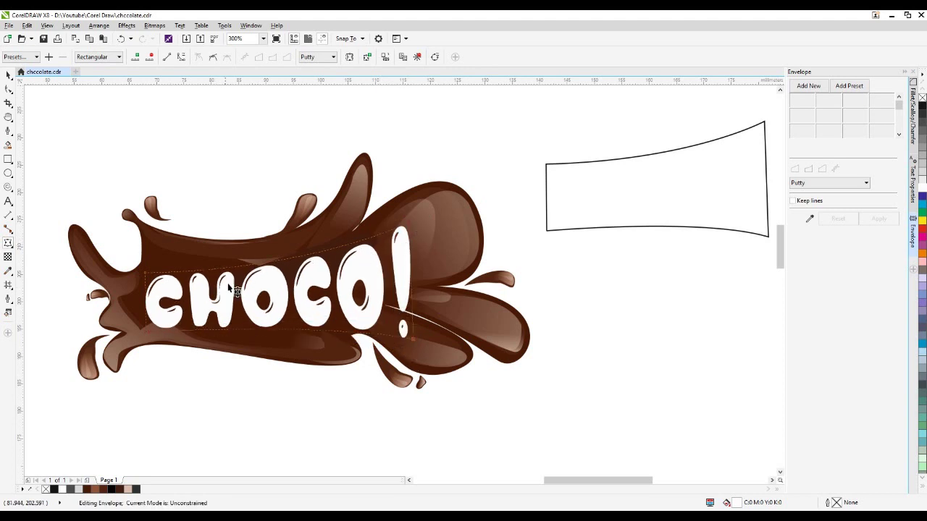
key("space")
left_click_drag(413, 340, 397, 334)
scroll(438, 306, "down", 1)
left_click(590, 381)
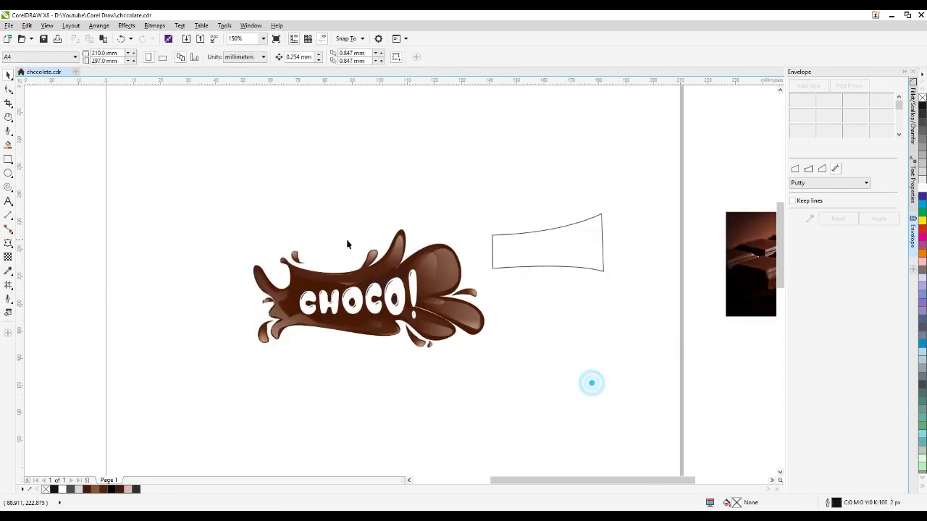
- Add the artistic text "cocoa" in all lowercase letters above the chocolate splash
scroll(348, 235, "up", 2)
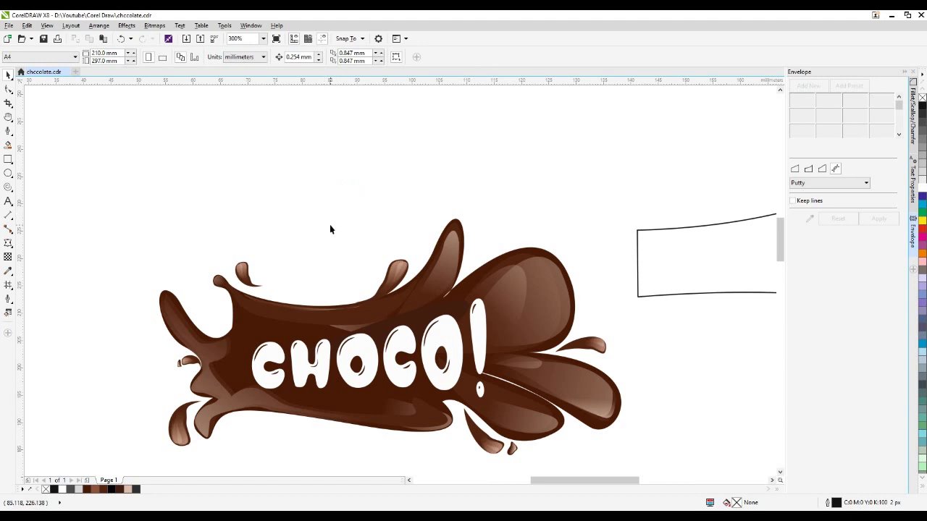
left_click(283, 215)
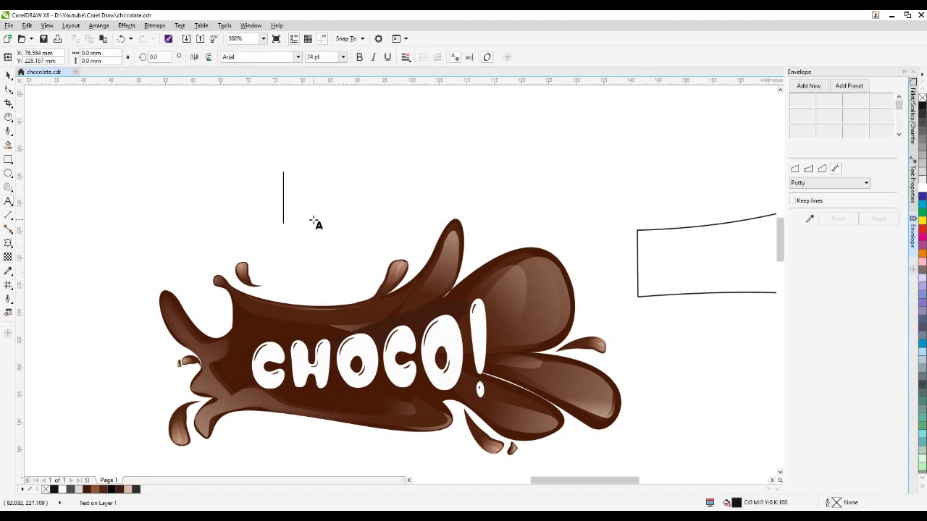
type("Cocoa")
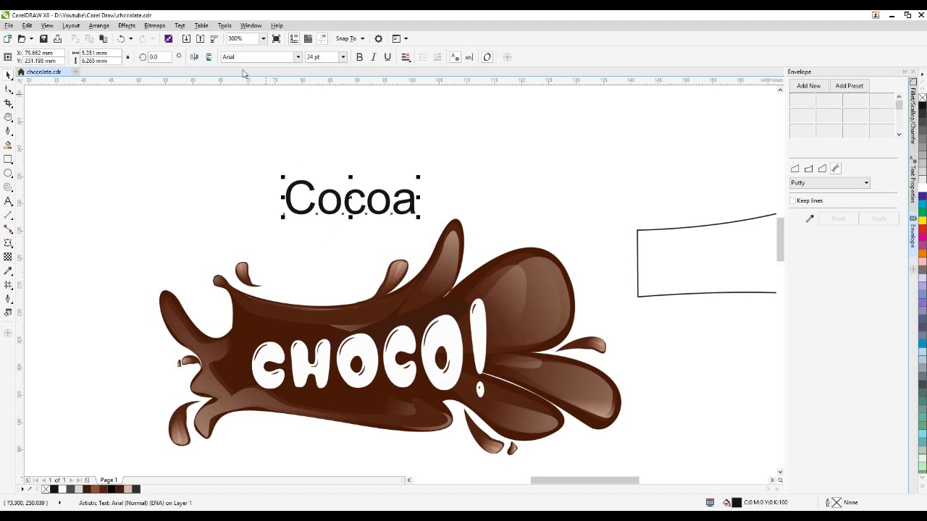
double_click(319, 187)
key("ctrl+a")
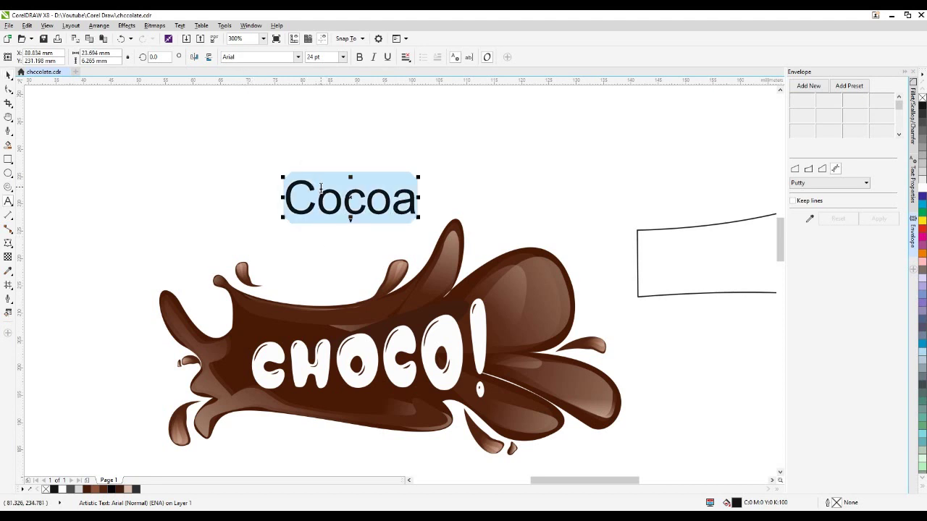
left_click(315, 196)
left_click_drag(302, 196, 254, 189)
type("c")
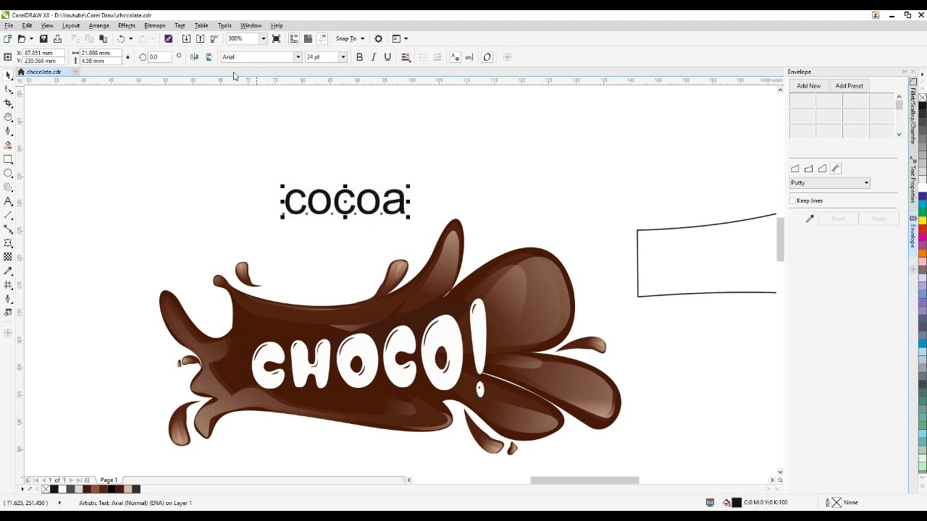
- Set the cocoa text in the Chocolate Bar Demo font and shift it slightly toward the splash's left side
left_click(298, 56)
left_click(288, 86)
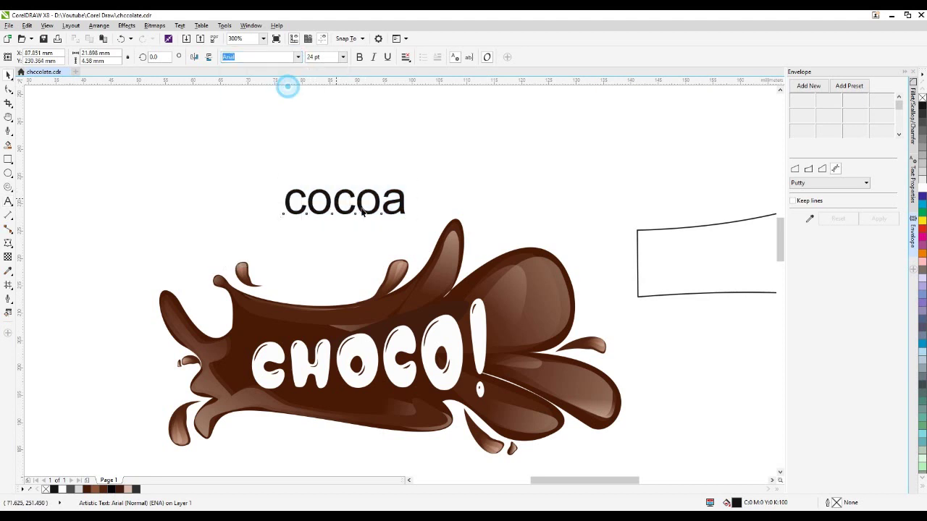
left_click_drag(347, 196, 307, 206)
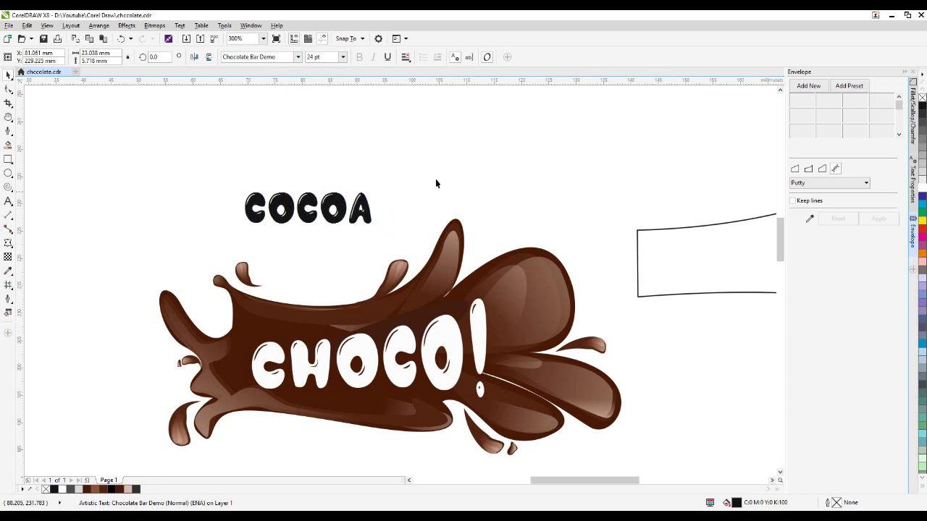
left_click(450, 173)
- Draw a closed, upward-curving band about 22 mm wide and 16 mm high along the splash's upper edge
left_click(8, 131)
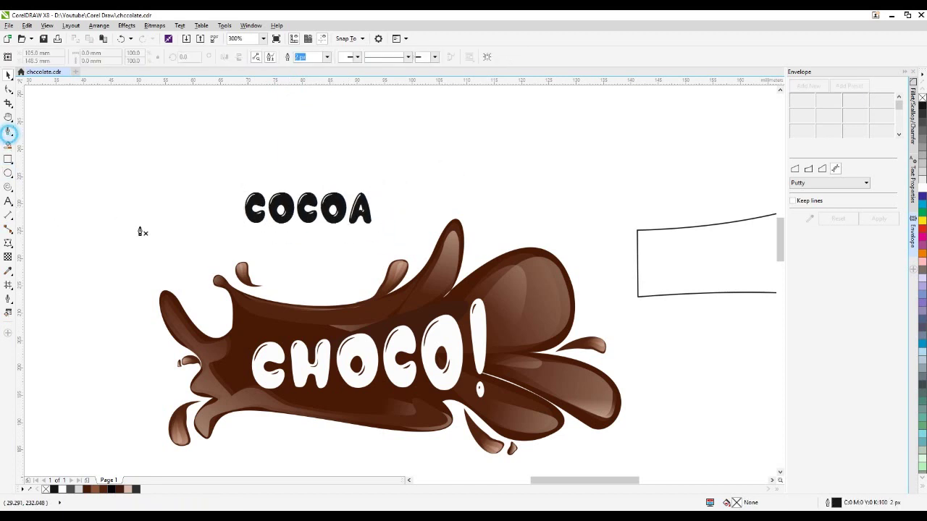
left_click_drag(261, 253, 263, 296)
left_click(382, 266)
left_click_drag(397, 238, 431, 211)
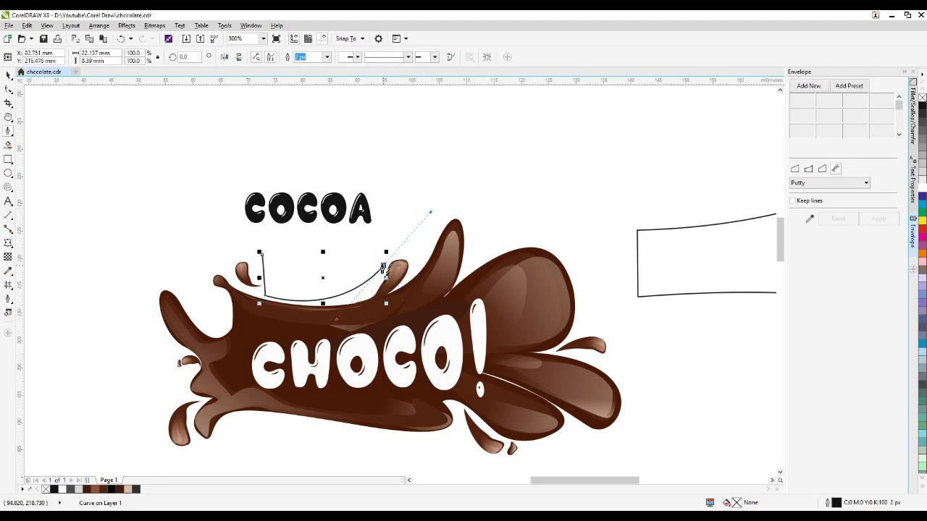
left_click_drag(385, 269, 384, 228)
left_click(382, 214)
left_click_drag(262, 255, 328, 290)
left_click(8, 74)
- Apply an envelope to the COCOA text from the curved band, and move the band clear of the artwork
left_click(297, 204)
left_click(321, 268)
left_click(329, 204)
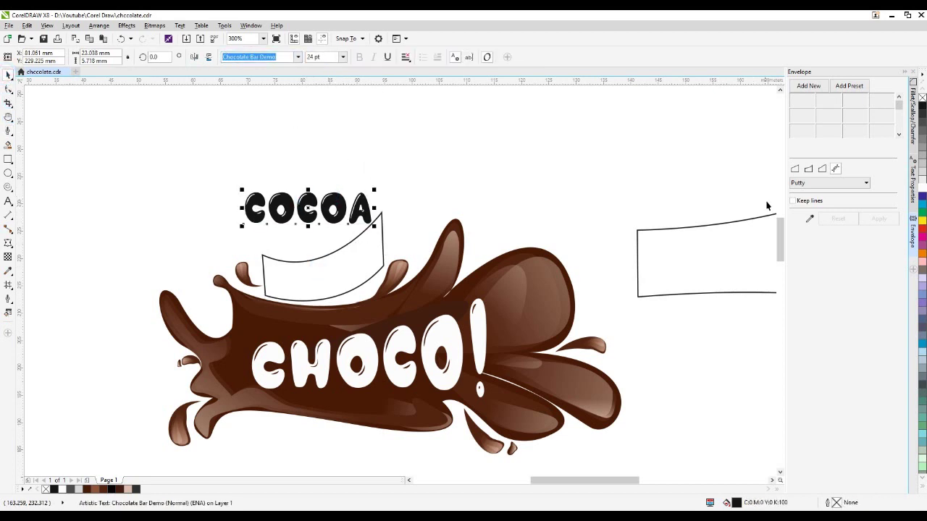
left_click(811, 219)
left_click(327, 269)
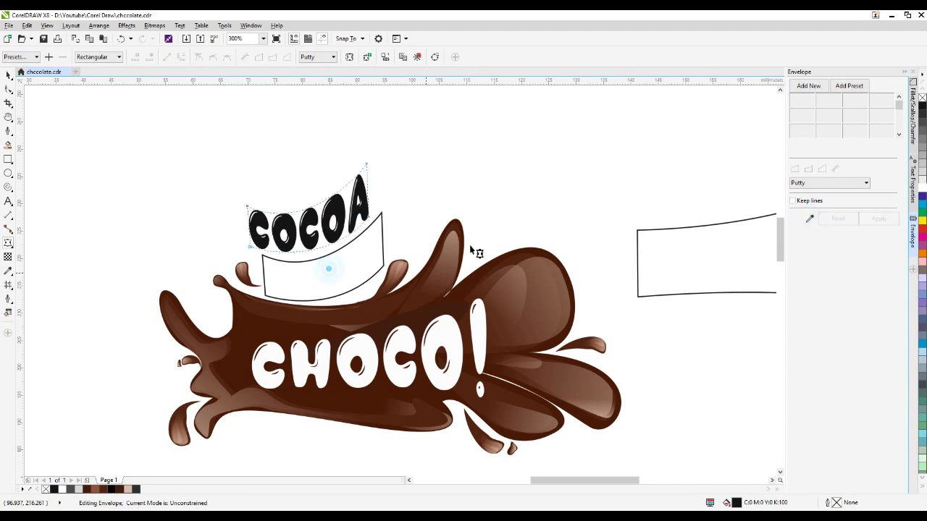
left_click(8, 74)
left_click_drag(327, 267, 513, 136)
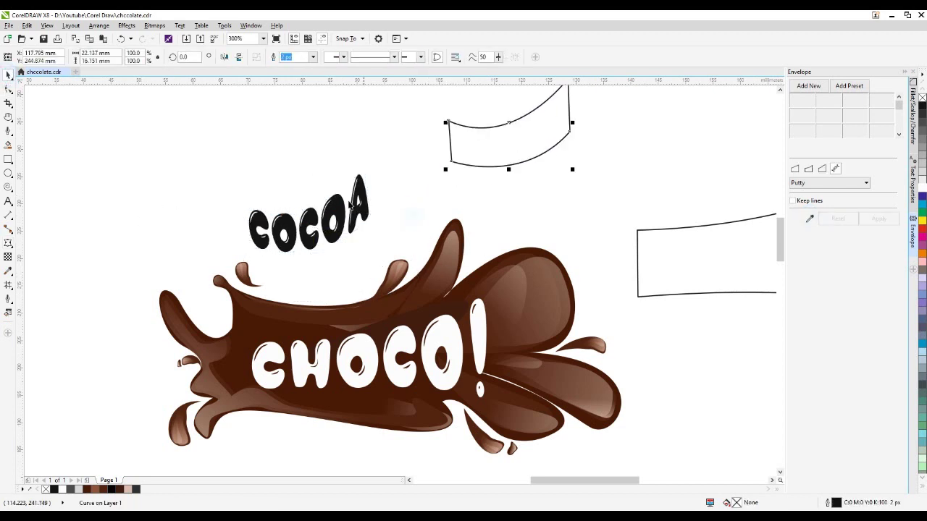
- Place the warped COCOA text in the dip of the splash, tilt it slightly and scale it to about 17.7 mm wide
left_click(335, 200)
left_click_drag(336, 200, 347, 248)
left_click_drag(385, 219, 329, 280)
left_click(358, 255)
left_click(341, 193)
scroll(323, 277, "up", 1)
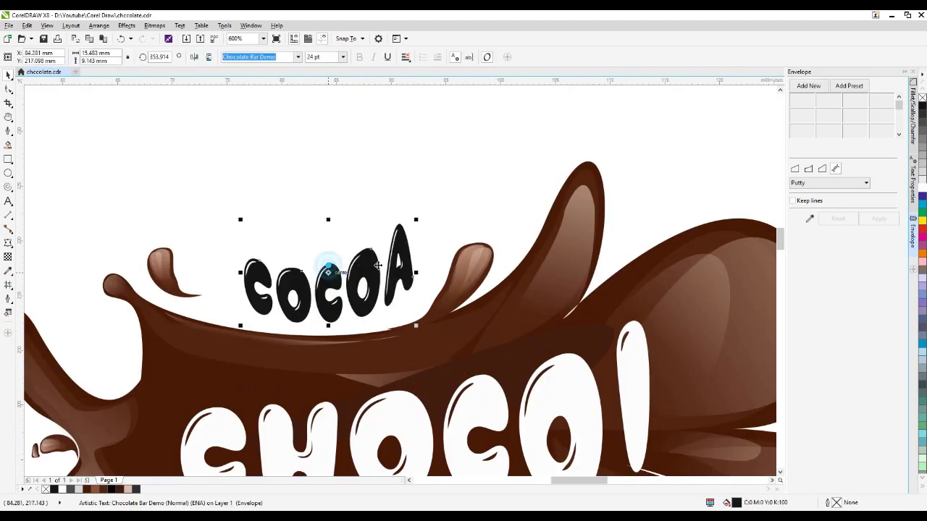
left_click_drag(416, 221, 428, 211)
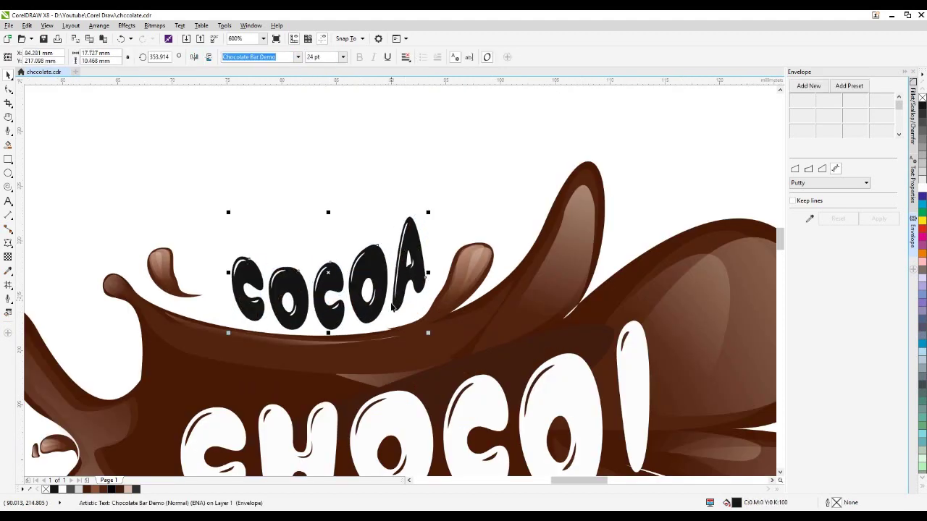
- Fine-tune the COCOA text's position above the splash and fill it with dark brown #532412
scroll(341, 386, "down", 2)
scroll(342, 250, "up", 2)
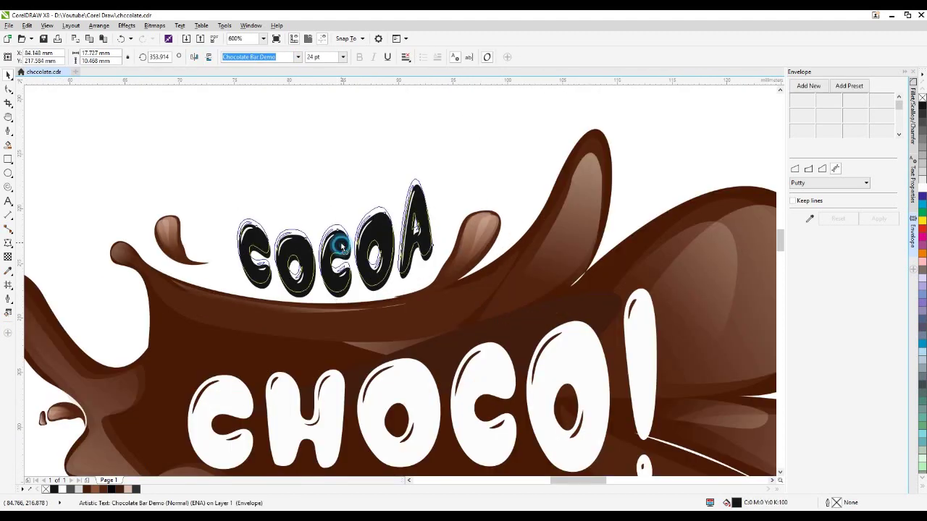
left_click(107, 490)
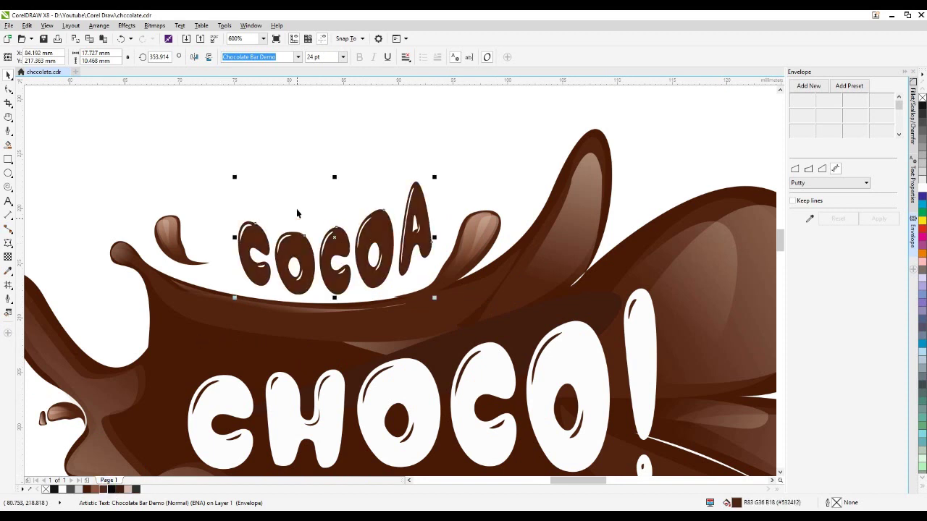
- Place a copy of the droplet beside the letter A above the COCOA text
left_click(319, 145)
left_click(296, 249)
left_click(478, 232)
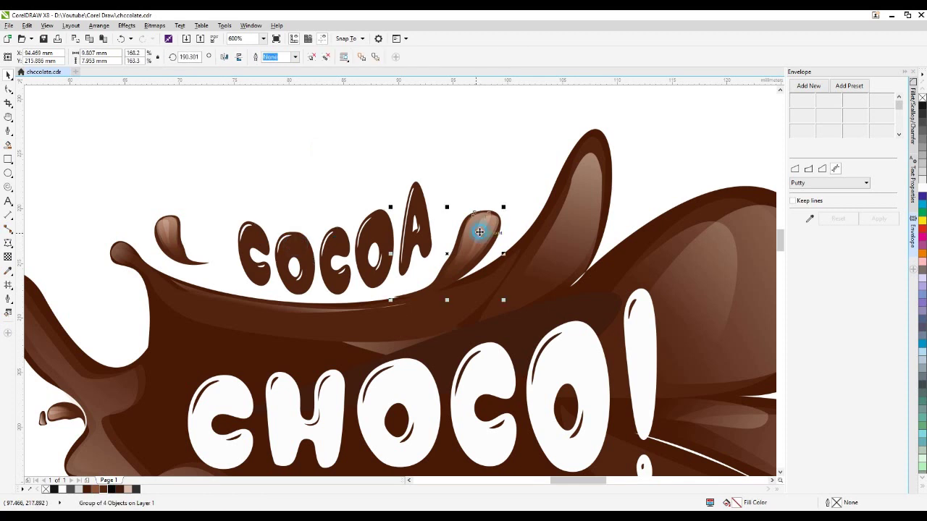
left_click_drag(478, 232, 291, 162)
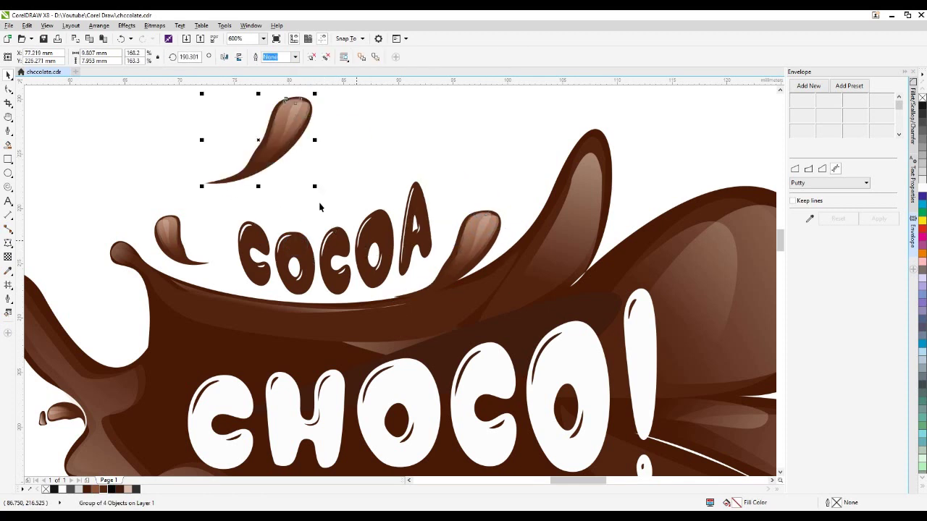
- Try to PowerClip the copied droplet inside the envelope-warped COCOA text
left_click(127, 26)
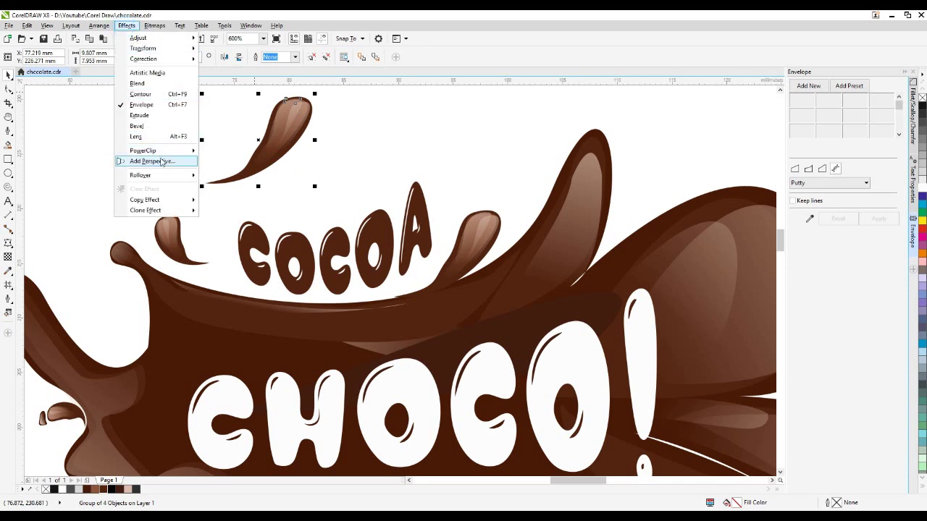
mouse_move(160, 151)
left_click(243, 151)
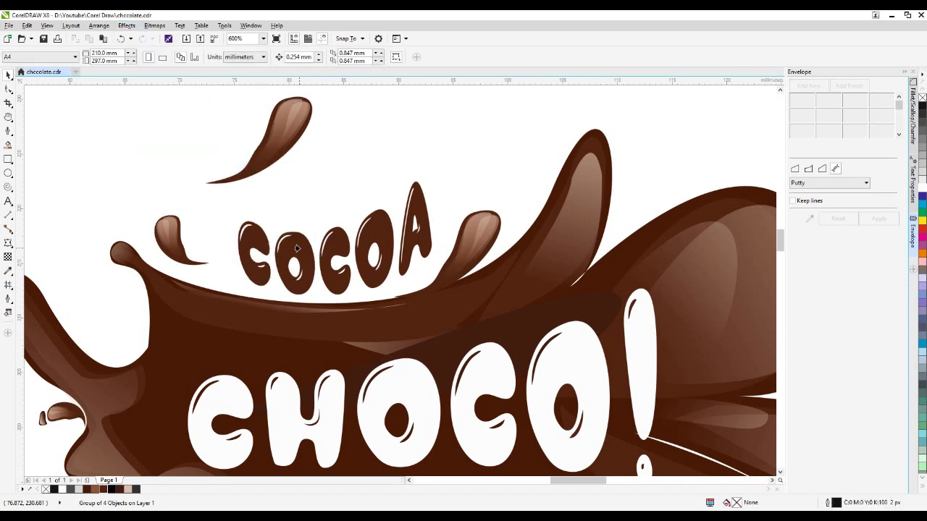
left_click(296, 249)
- Try converting the COCOA text to curves and undo the conversion
left_click(454, 296)
left_click(371, 233)
key("space")
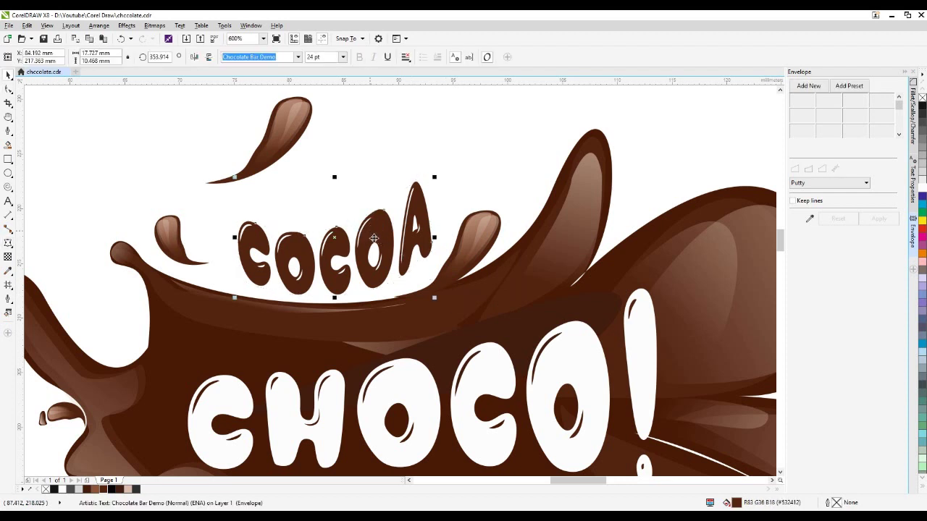
key("ctrl+z")
key("space")
left_click(379, 234)
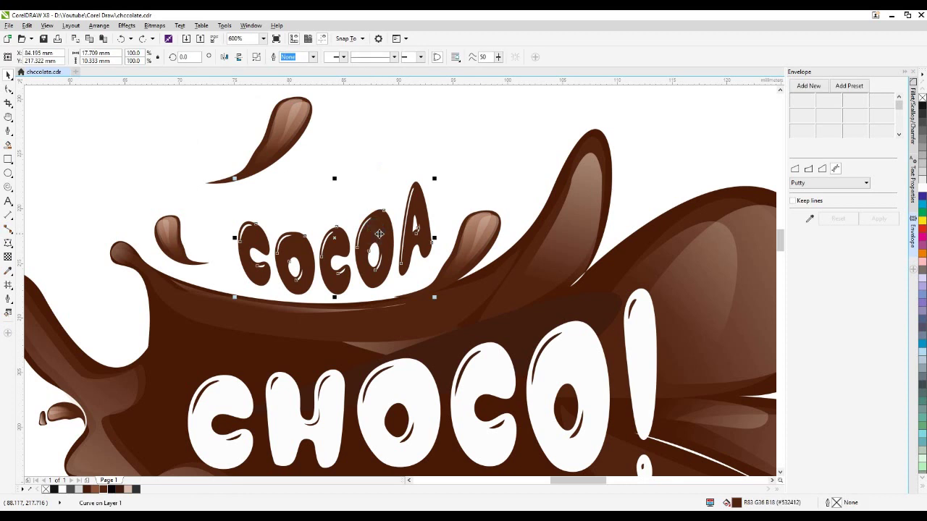
left_click(396, 153)
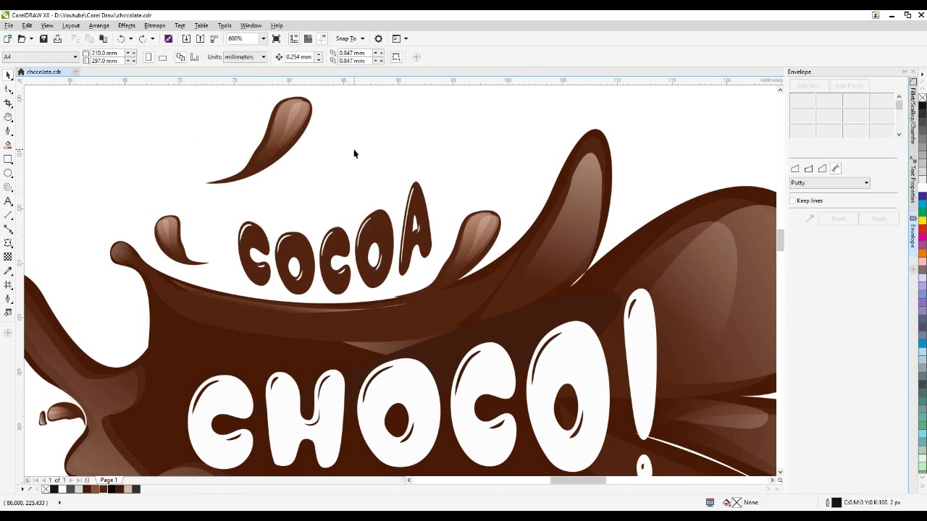
left_click(419, 201)
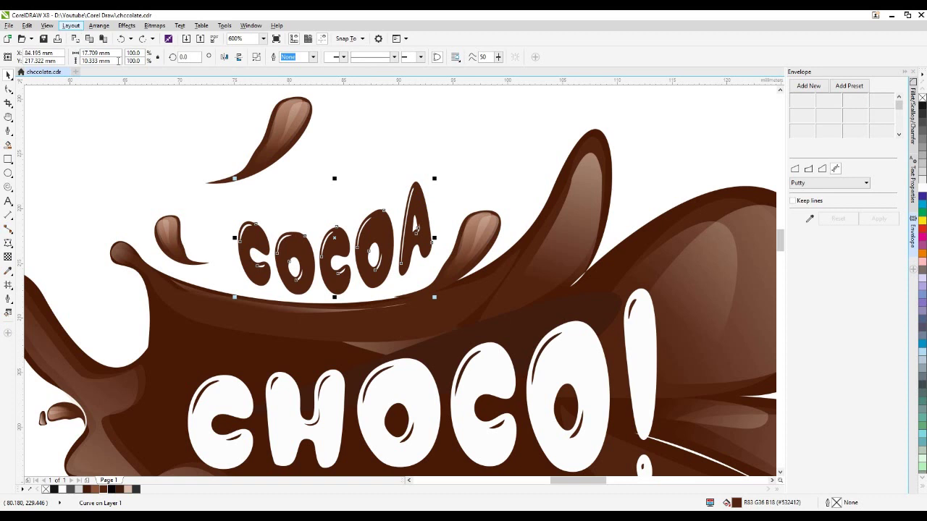
left_click(180, 139)
left_click(437, 246)
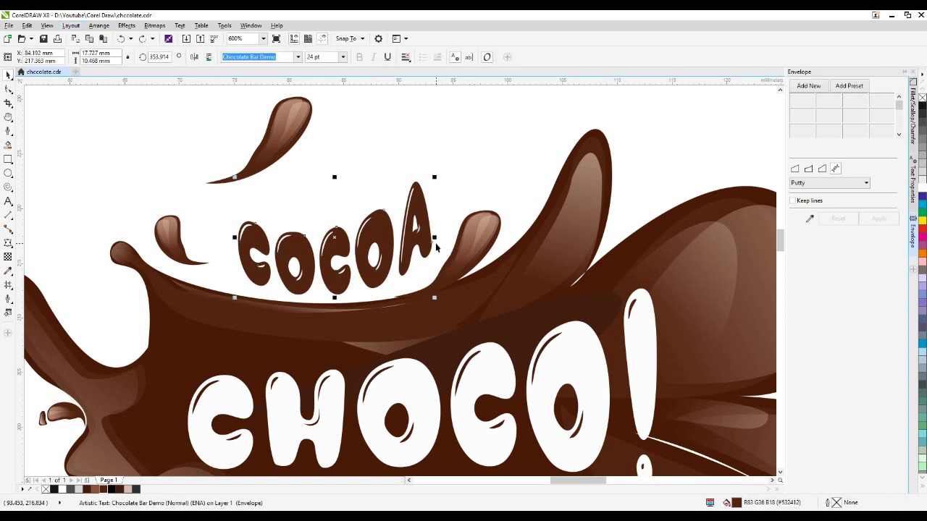
key("ctrl+z")
key("ctrl+shift+z")
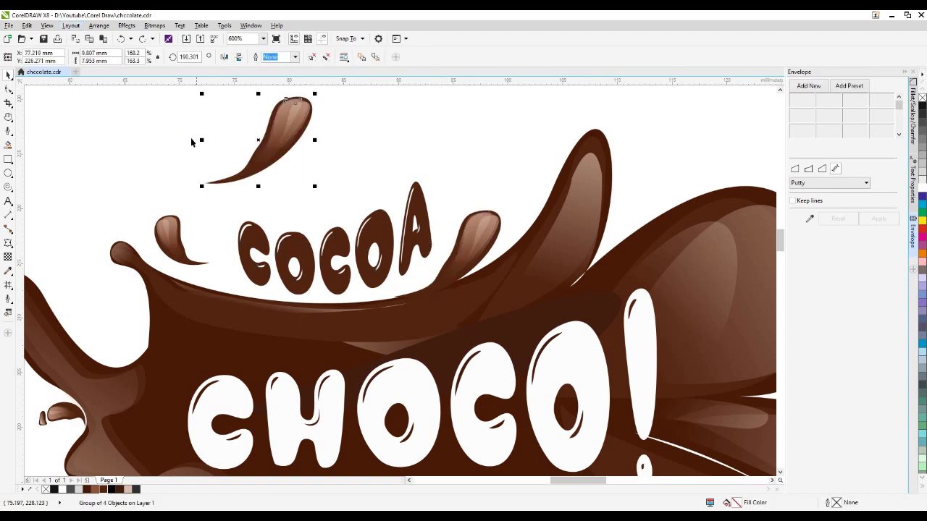
- Convert the envelope-warped COCOA text to curves
left_click(375, 236)
left_click(98, 25)
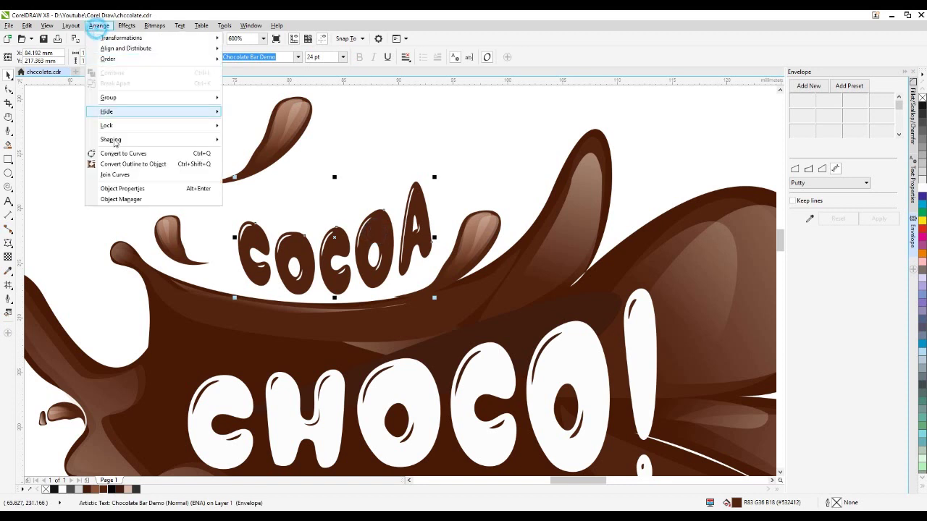
left_click(120, 152)
left_click(457, 154)
- PowerClip the copied droplet inside the COCOA curves
left_click(285, 135)
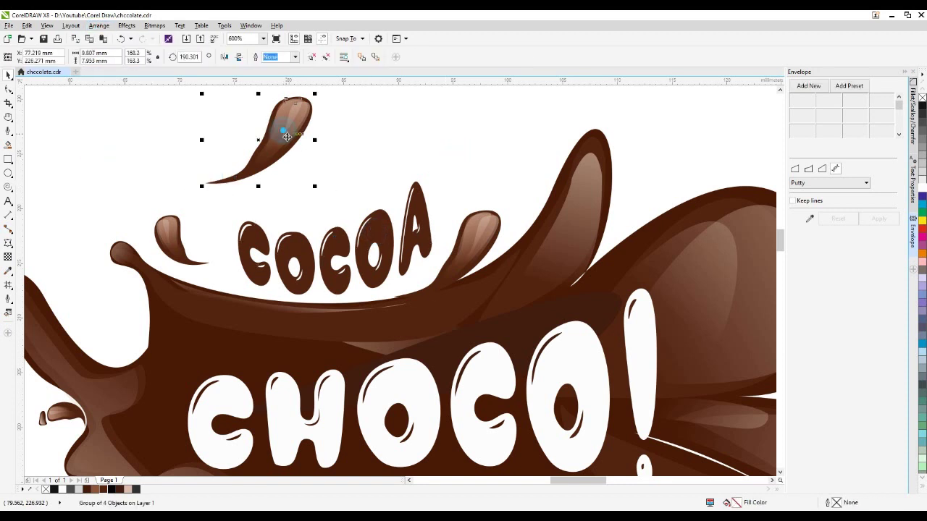
left_click(127, 25)
mouse_move(155, 151)
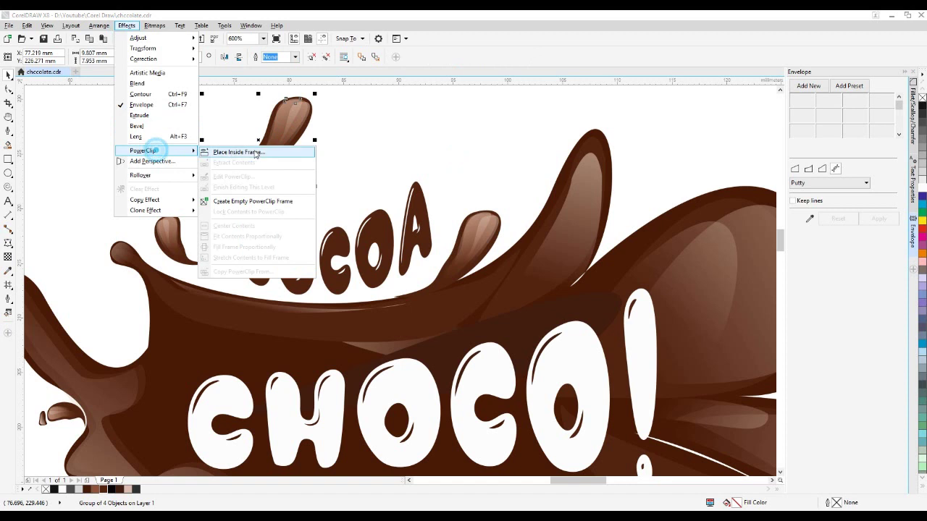
left_click(239, 150)
left_click(369, 242)
- Edit the PowerClip contents, positioning the droplet over the last O and placing copies over the A, first O and first C
left_click(375, 234, "ctrl")
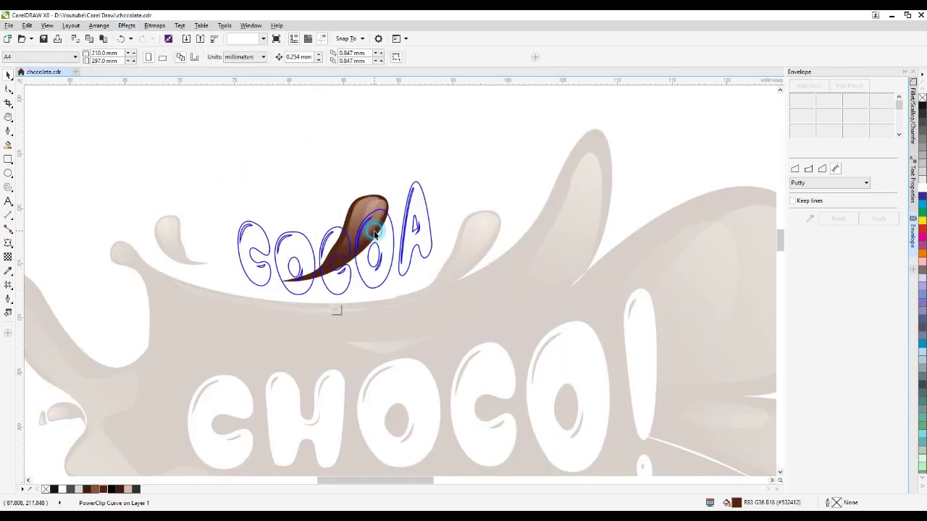
left_click(370, 218)
left_click_drag(368, 210, 437, 213)
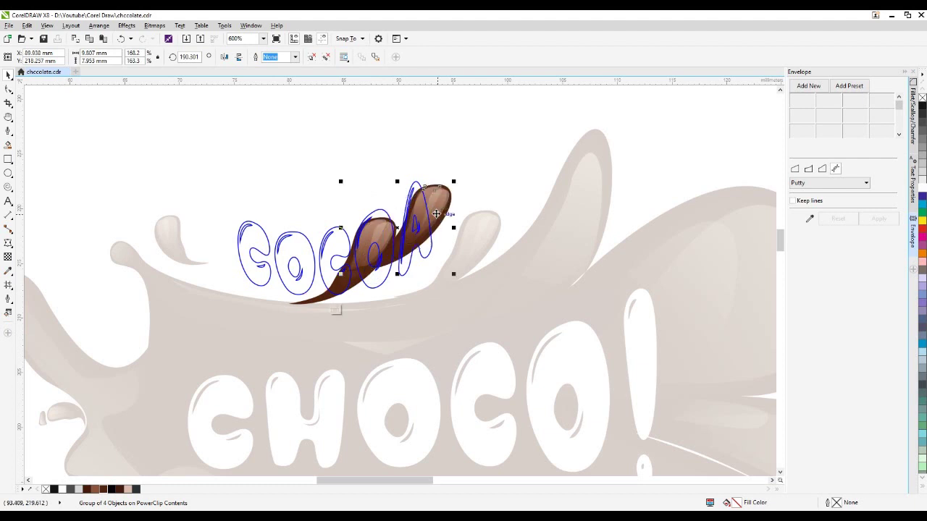
key("ctrl+r")
left_click_drag(485, 180, 259, 278)
left_click(281, 162, "ctrl")
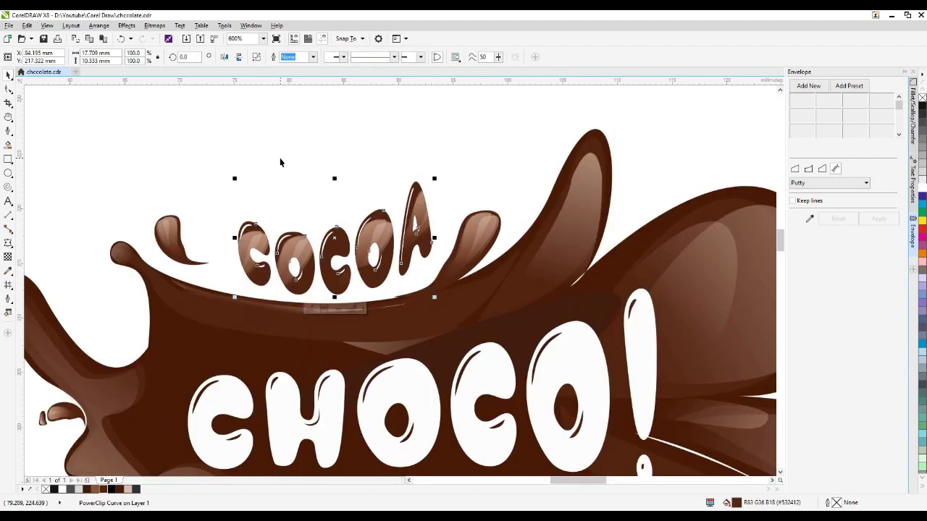
- Reopen the PowerClip contents and reshape the droplet over the first C into a narrower highlight
left_click(255, 246, "ctrl")
left_click(249, 244)
left_click_drag(269, 269, 248, 263)
left_click(290, 255)
left_click(271, 189, "ctrl")
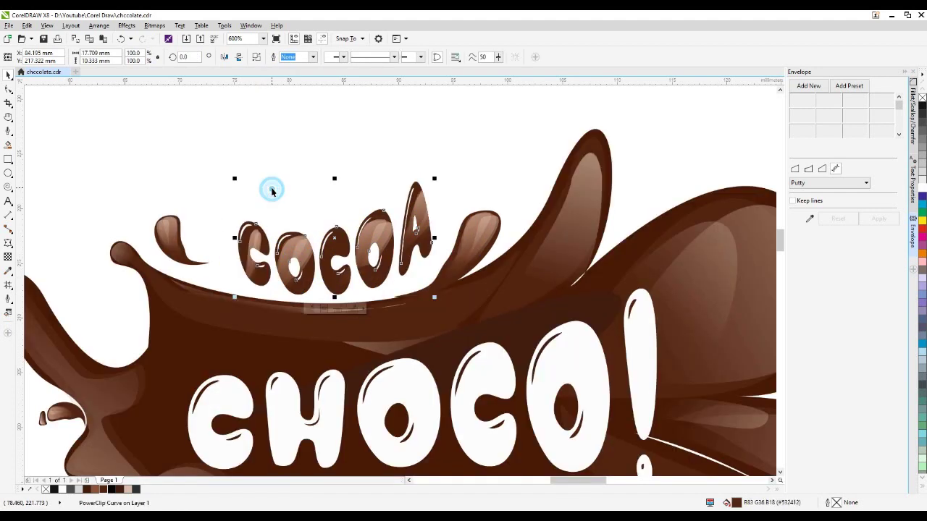
- Adjust the first C's droplet to about 3.6 mm wide along the letter's left side and finish editing the PowerClip
left_click(256, 238, "ctrl")
left_click_drag(257, 237, 248, 231)
left_click(249, 233)
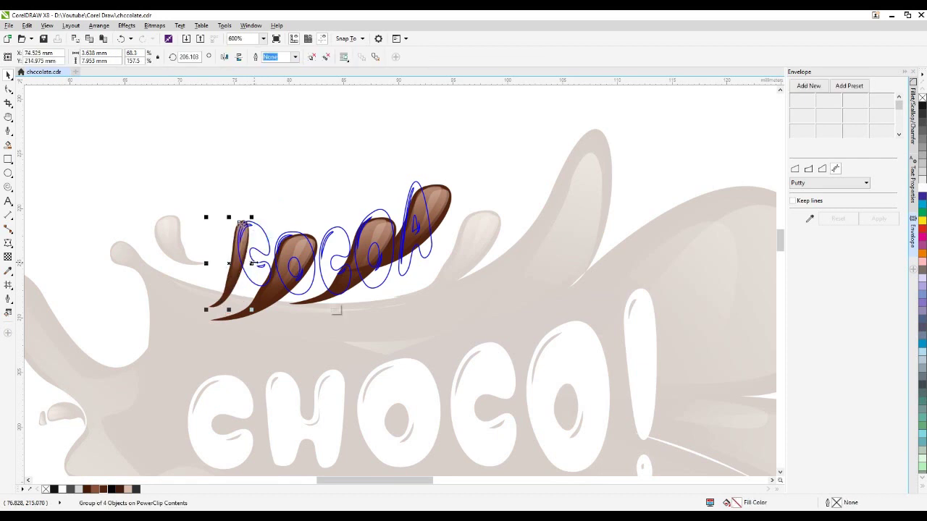
left_click(292, 147, "ctrl")
scroll(294, 263, "up", 2)
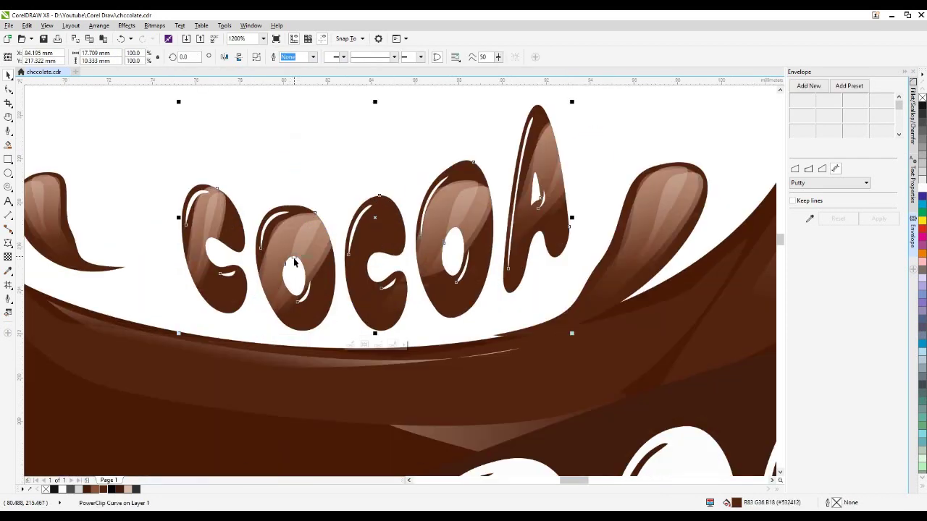
- Delete the leftover curved outline shapes used for the text envelopes beside the illustration
scroll(294, 263, "down", 2)
left_click(352, 135)
scroll(306, 226, "down", 2)
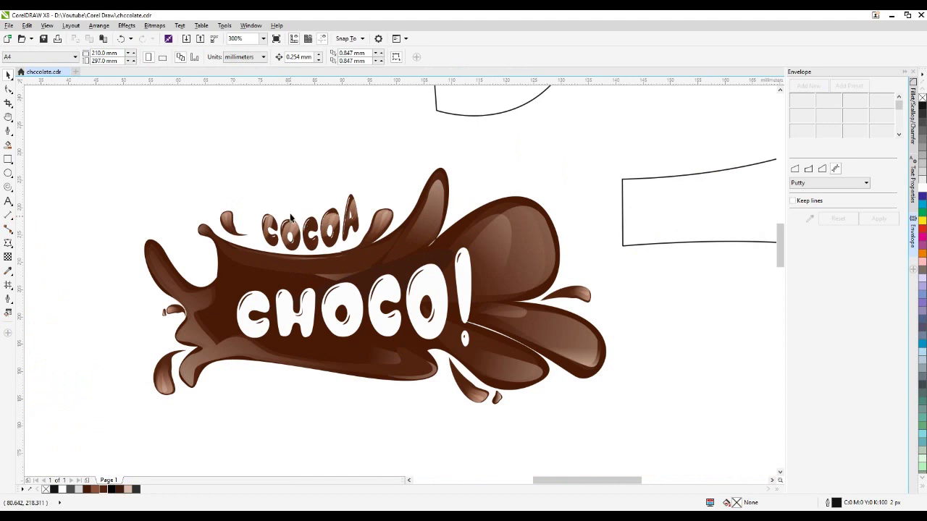
scroll(294, 187, "down", 1)
left_click(522, 263)
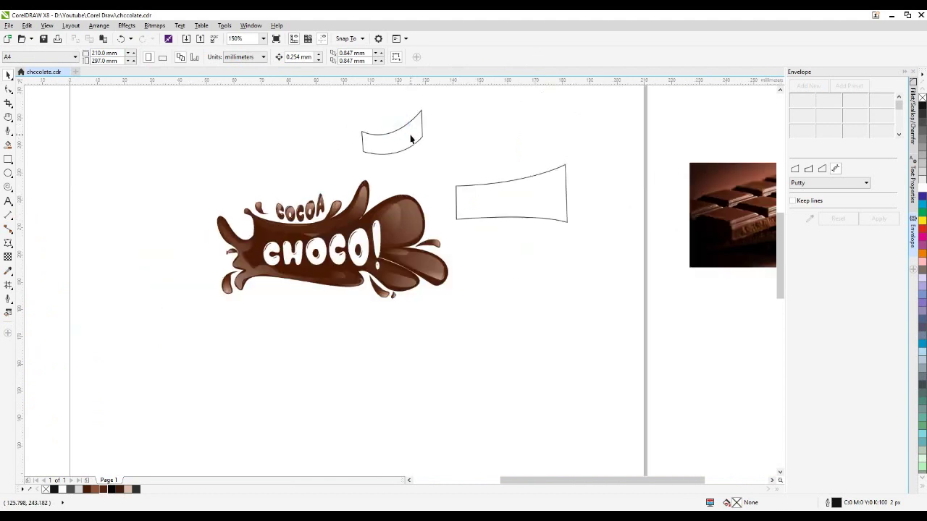
left_click(498, 197)
key("Delete")
- Scale the whole illustration down to about 58.8 × 30.1 mm and group its 29 objects
left_click_drag(149, 161, 533, 365)
left_click_drag(450, 301, 425, 304)
left_click(440, 330)
left_click_drag(195, 157, 491, 321)
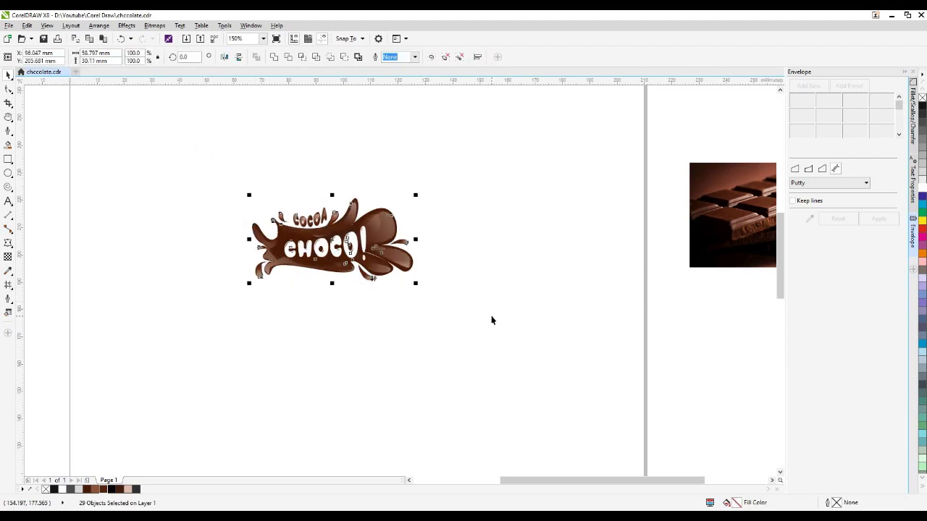
left_click(491, 313)
- Delete the chocolate bar reference photo beside the page
scroll(369, 286, "down", 2)
left_click_drag(557, 252, 604, 255)
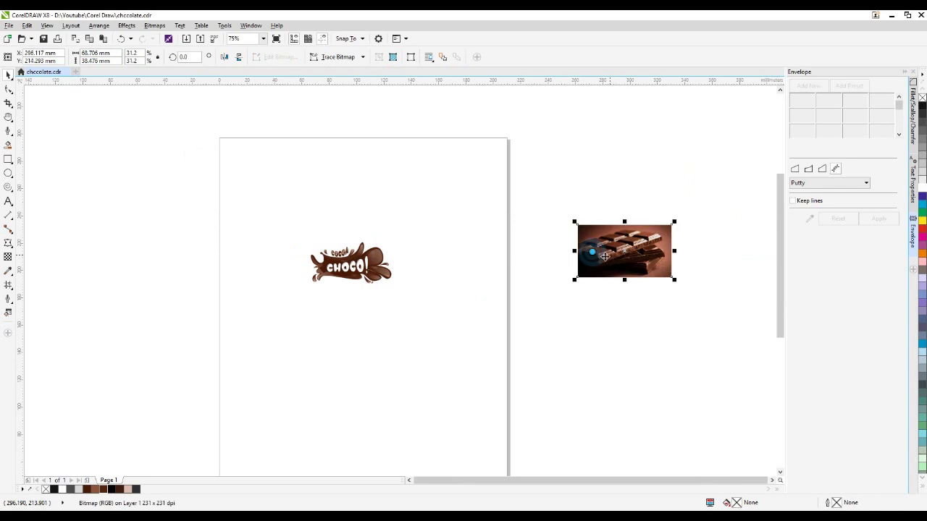
key("Delete")
left_click(558, 221)
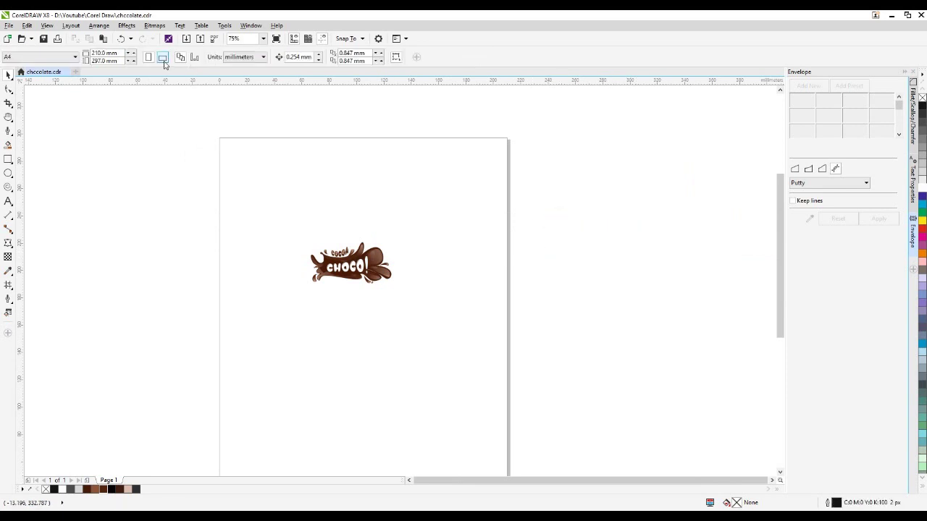
- Switch the page to landscape orientation and add a page-sized 297 × 210 mm background rectangle
left_click(163, 58)
double_click(8, 158)
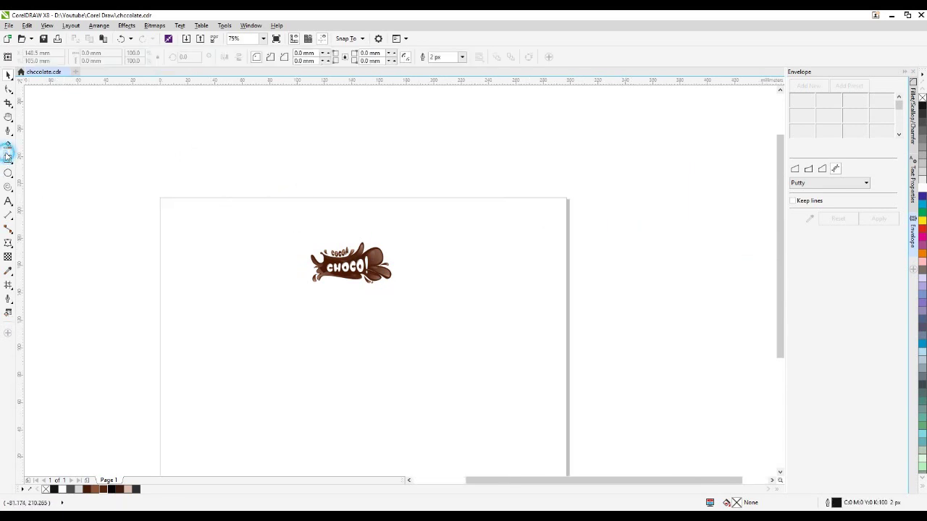
scroll(269, 279, "down", 2)
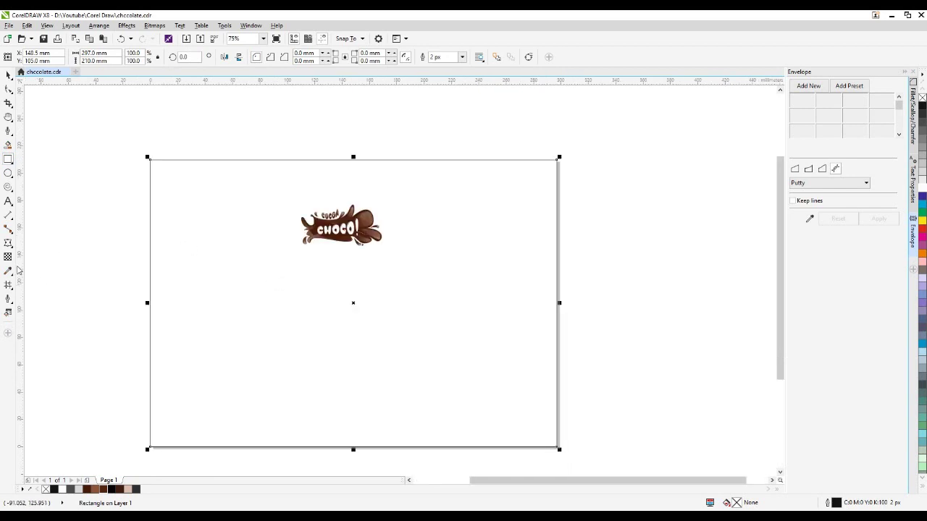
- Apply a vertical linear fountain fill to the background rectangle, from black at mid-page to medium brown near the lower edge
left_click(9, 287)
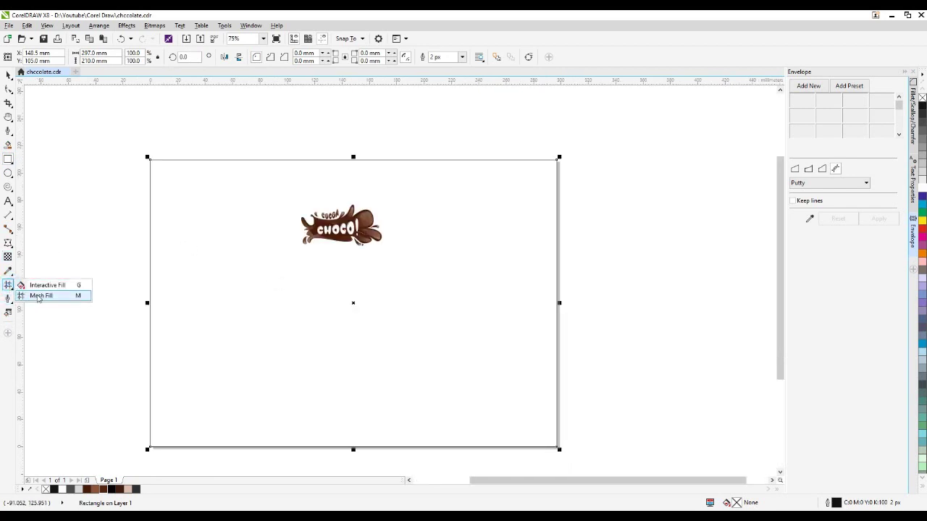
left_click(33, 283)
left_click_drag(340, 289, 335, 436)
left_click(96, 492)
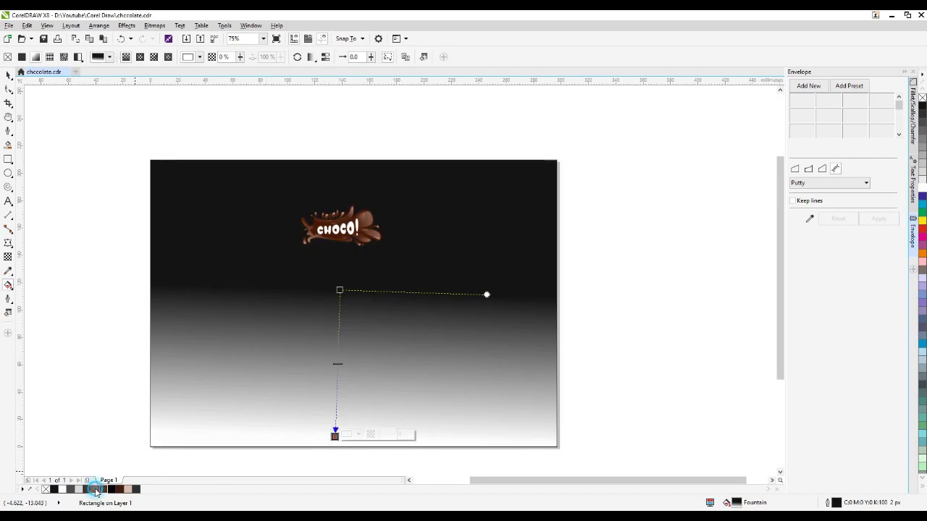
left_click(339, 289)
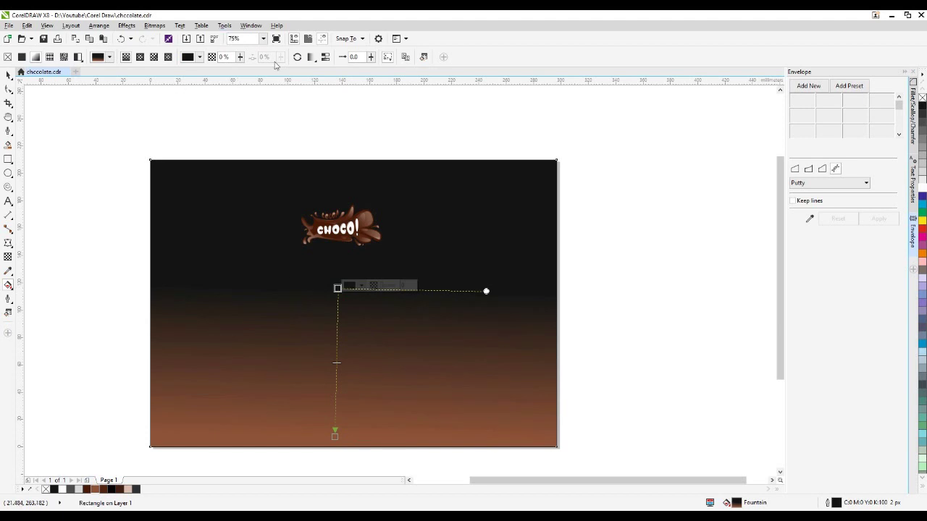
- Change the background fountain fill to elliptical, centre it near mid-page and reverse its colours so black lies outside
left_click(297, 56)
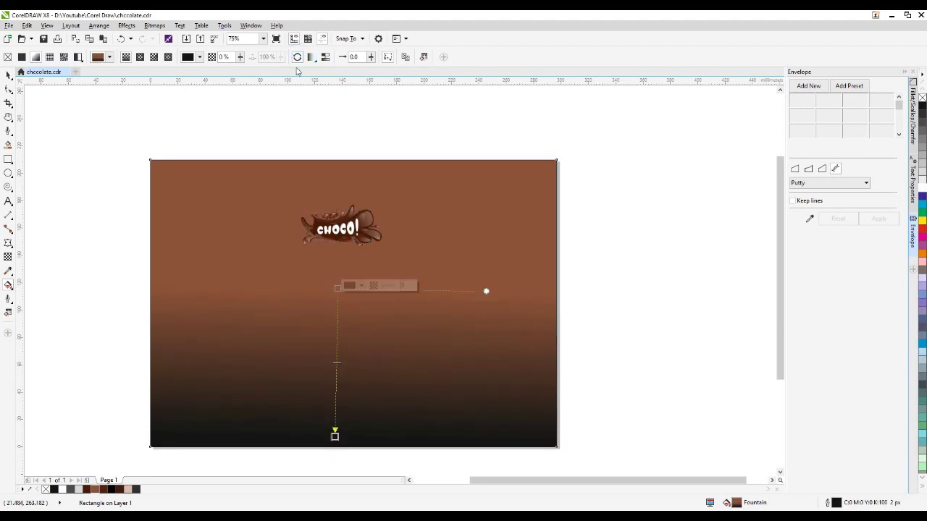
left_click(168, 56)
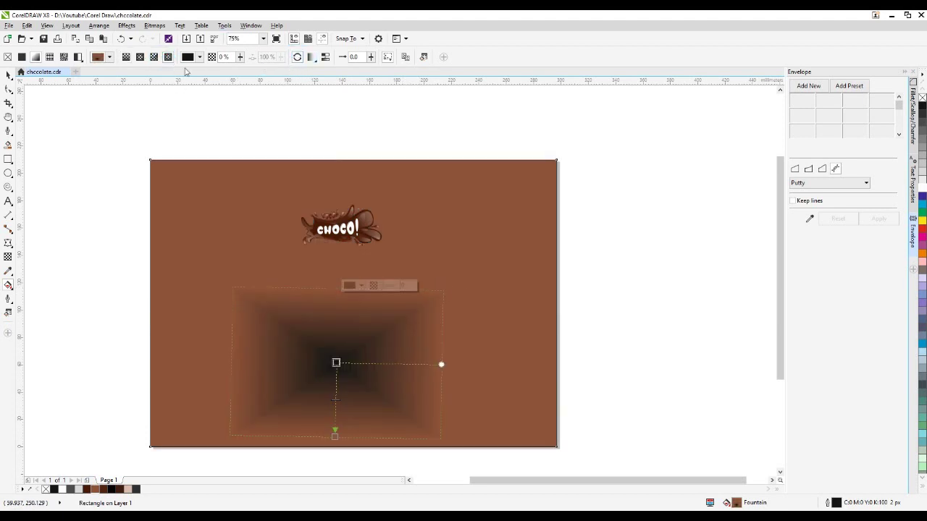
left_click(139, 58)
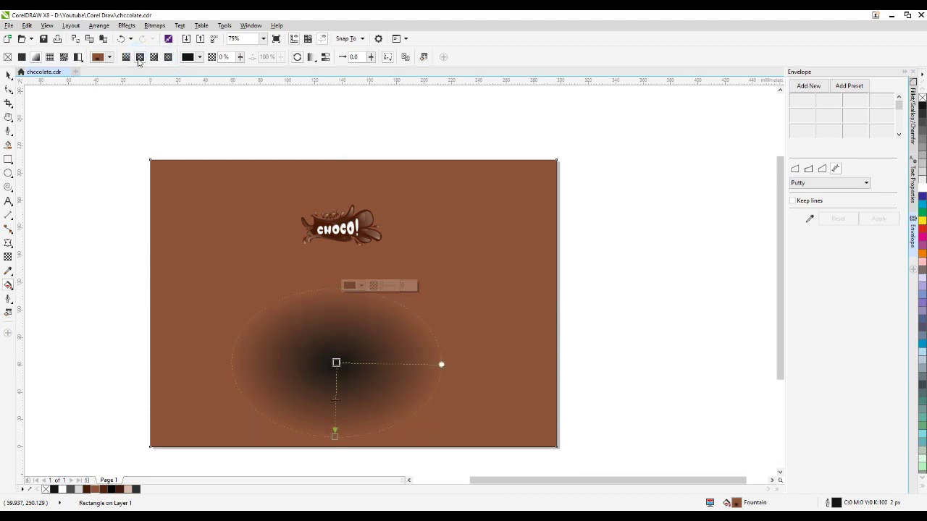
left_click_drag(336, 363, 336, 295)
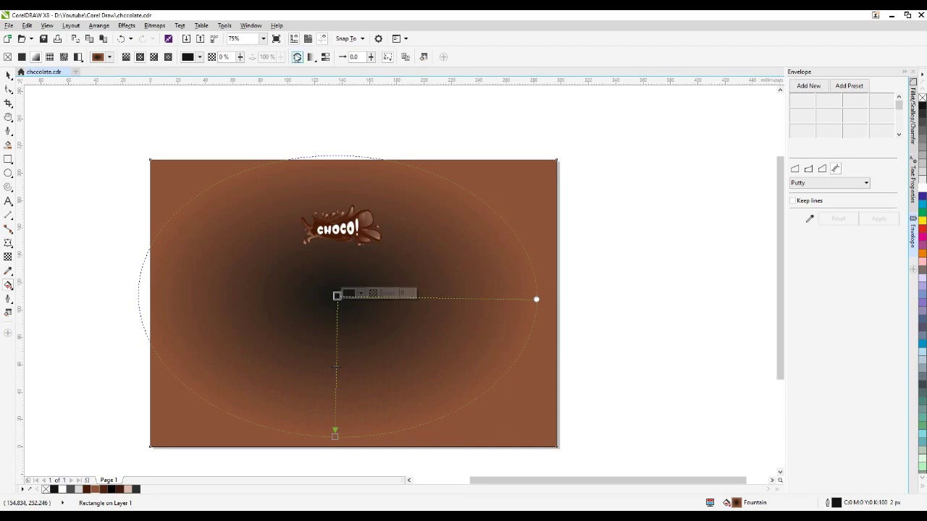
left_click(296, 57)
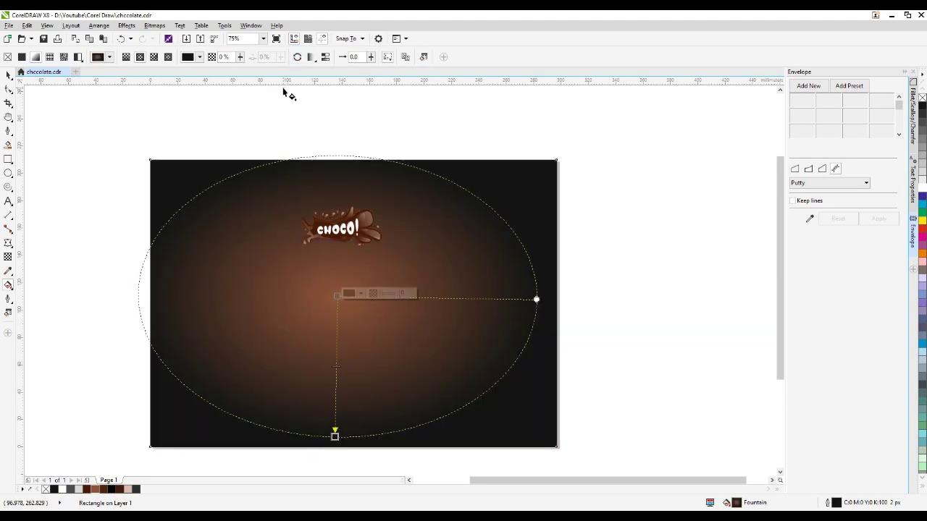
- Recolour the elliptical fountain fill with white at its centre and dark brown at its outer edge
left_click(336, 296)
left_click(924, 191)
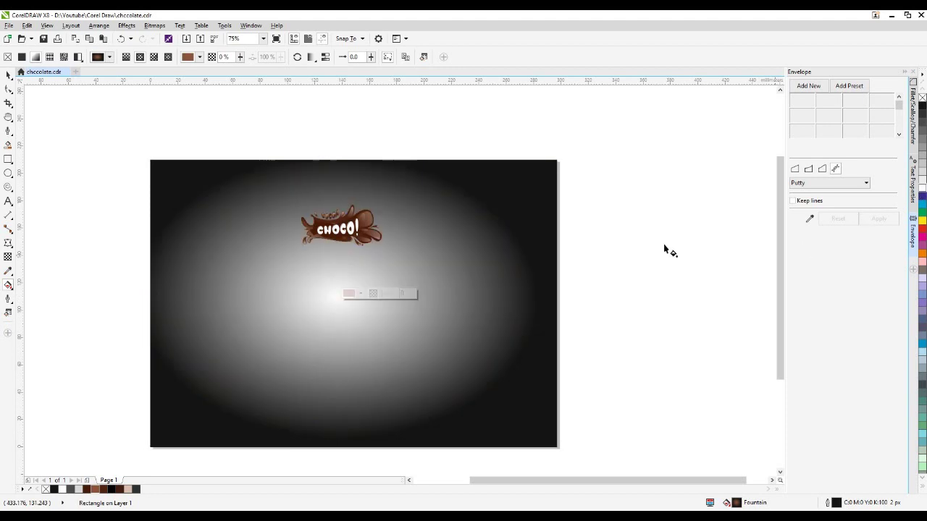
left_click(334, 434)
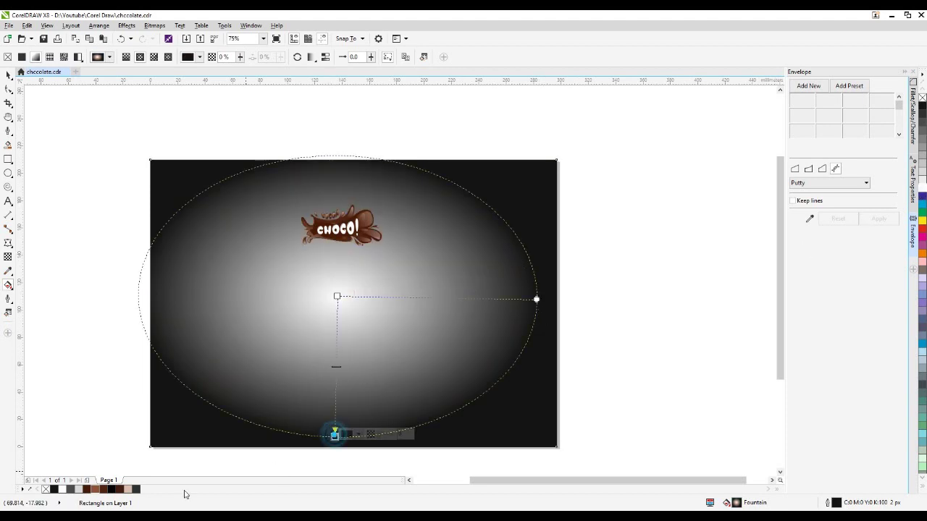
left_click(97, 489)
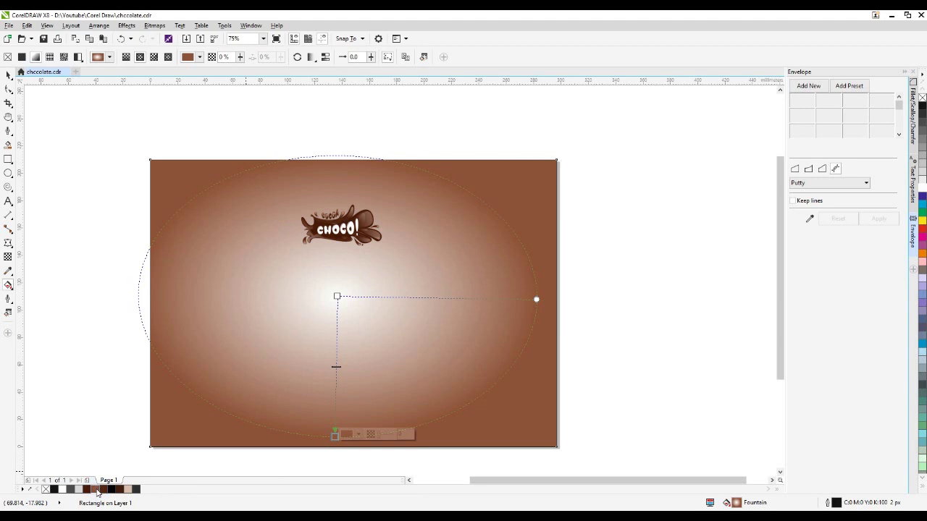
left_click(120, 490)
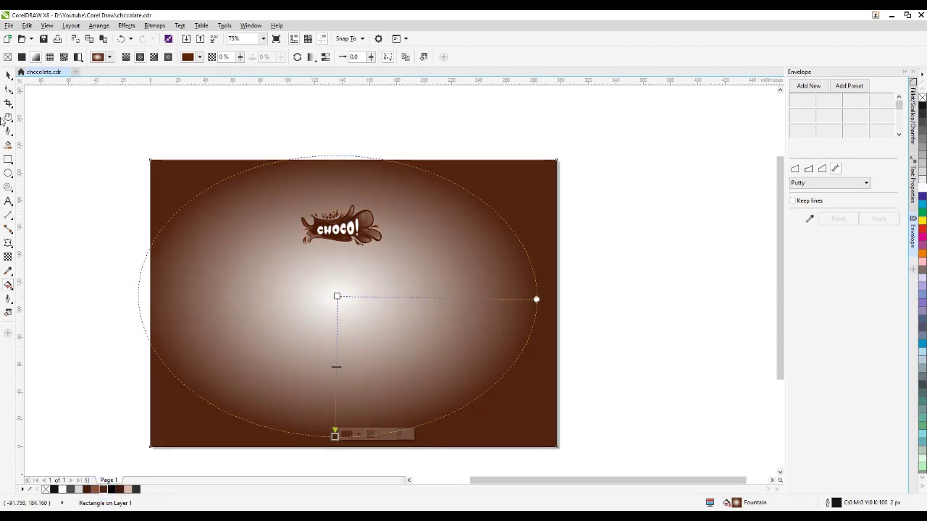
- Enlarge the grouped splash illustration to about 193 × 98.8 mm and move it to the middle of the background
left_click(8, 75)
left_click(58, 161)
left_click_drag(270, 122, 446, 321)
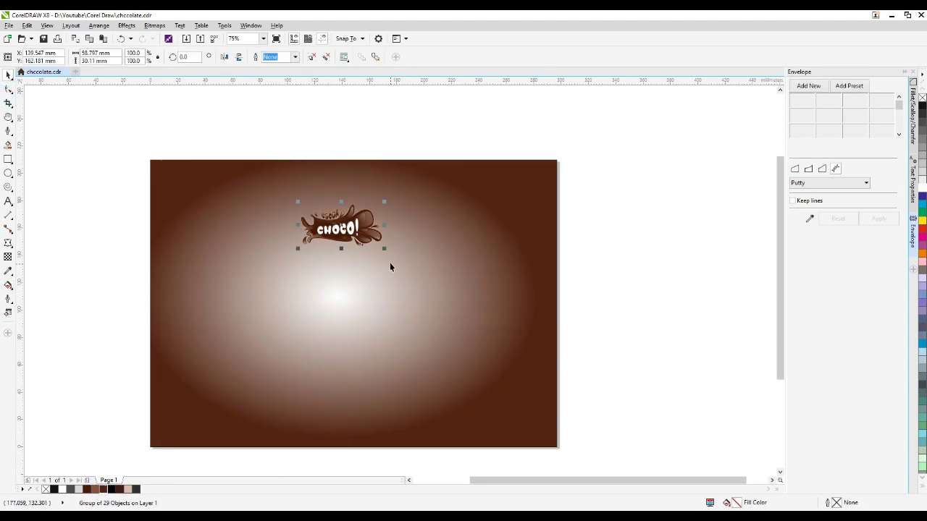
left_click_drag(386, 248, 468, 290)
left_click_drag(377, 235, 376, 294)
left_click_drag(474, 354, 485, 364)
left_click_drag(346, 297, 353, 300)
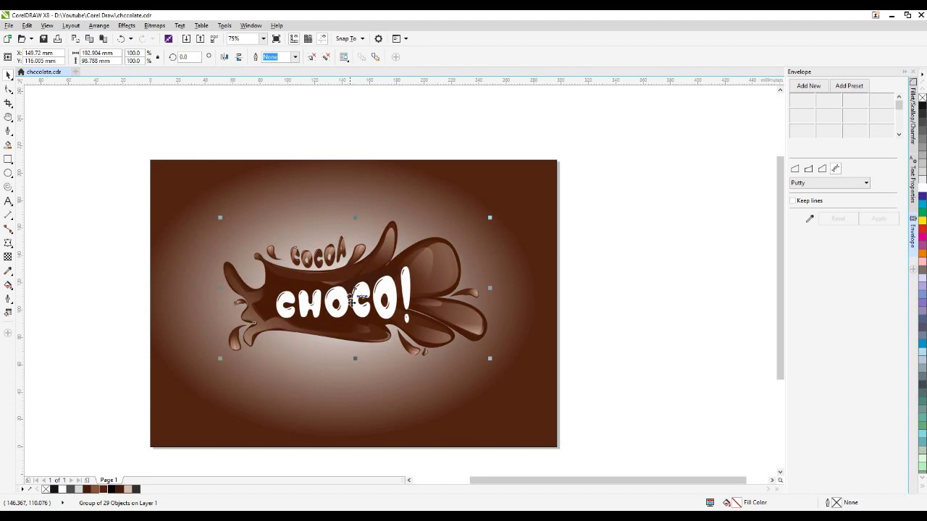
- Centre the splash group on the page, and shift it about 3 mm up and 2 mm to the right
left_click(596, 345)
left_click(618, 339)
left_click_drag(606, 193, 142, 403)
key("p")
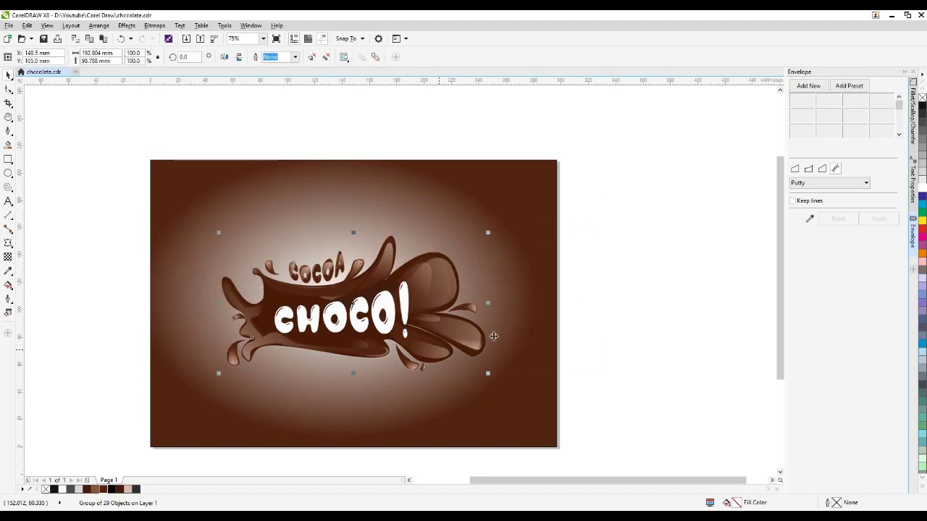
left_click(637, 291)
left_click(351, 301)
left_click(358, 327)
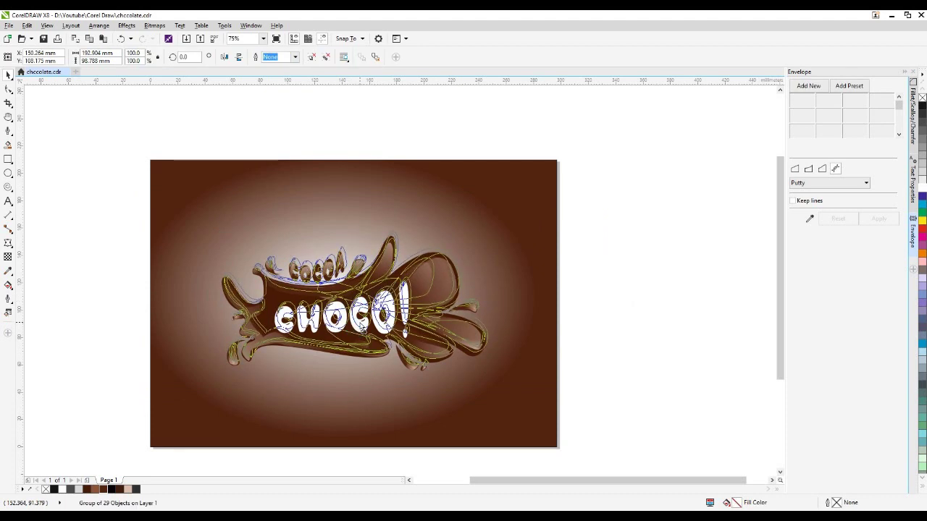
- Remove the outline from the background rectangle and deselect it
left_click(699, 282)
scroll(348, 217, "down", 2)
left_click(548, 217)
scroll(344, 237, "up", 2)
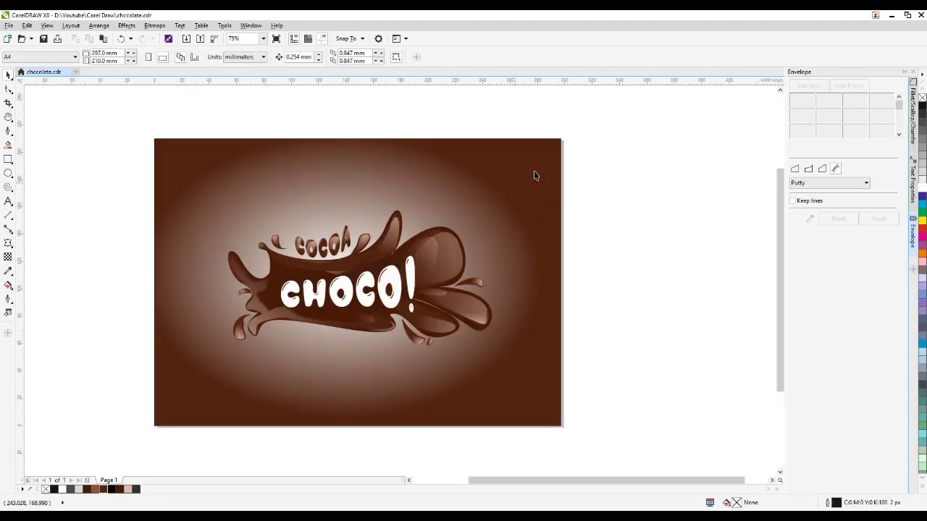
left_click(546, 162)
left_click(651, 152)
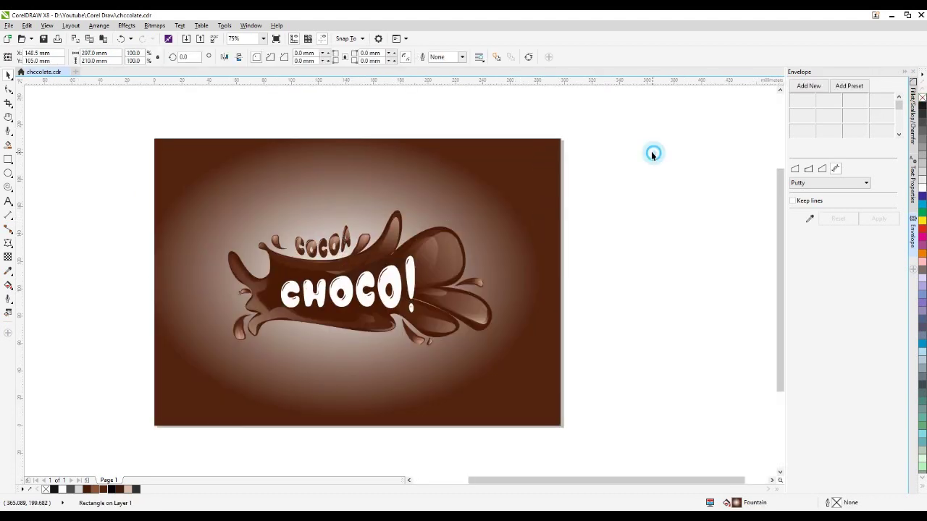
- Zoom in on the page and check the finished illustration in full-screen preview
key("z")
left_click_drag(143, 128, 578, 435)
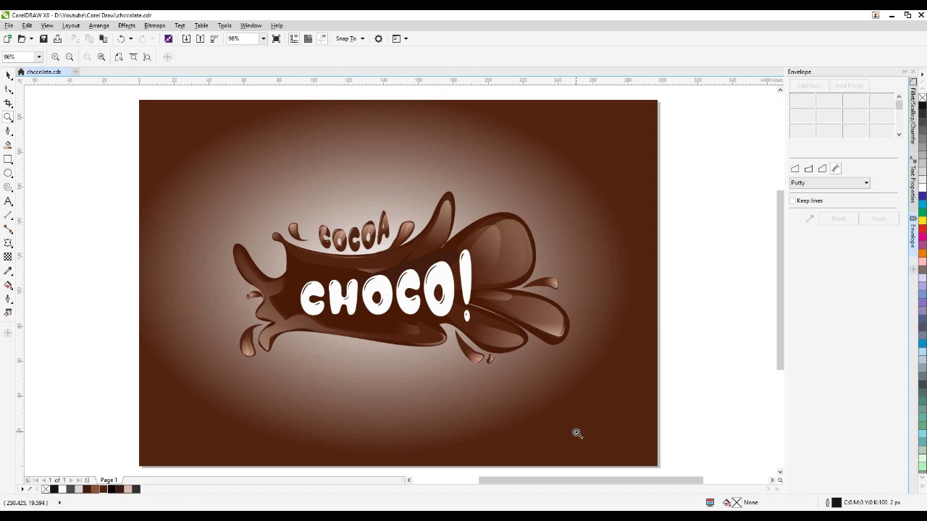
key("F9")
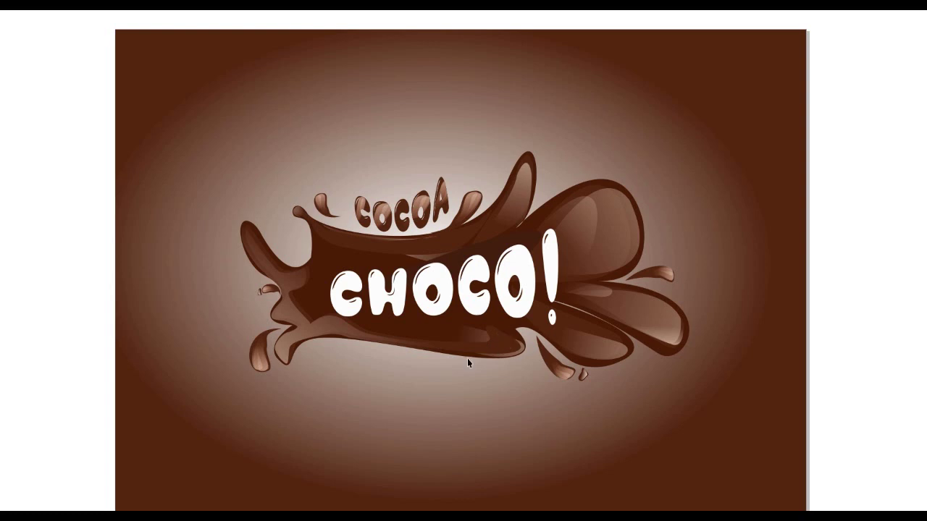
left_click(517, 405)
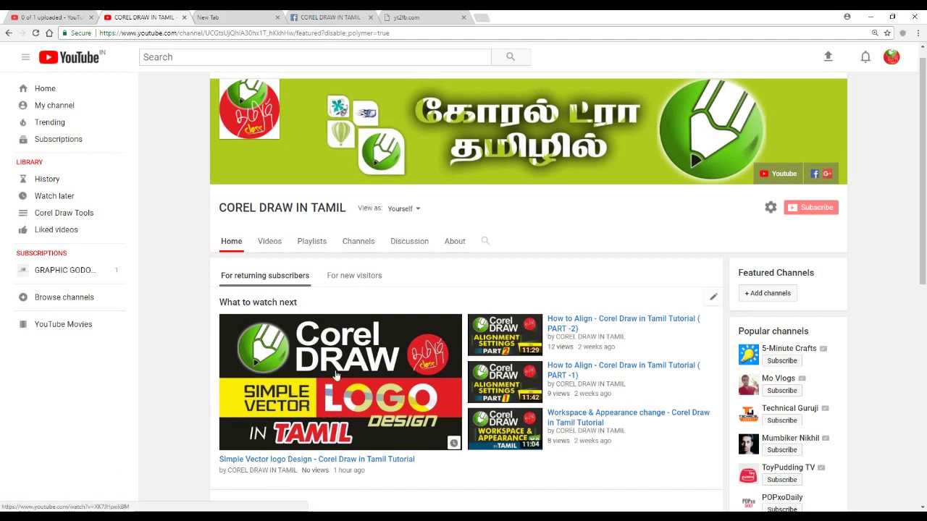
- Switch to the COREL DRAW IN TAMIL YouTube channel in the browser and view its uploaded videos
scroll(336, 342, "down", 1)
scroll(339, 346, "down", 2)
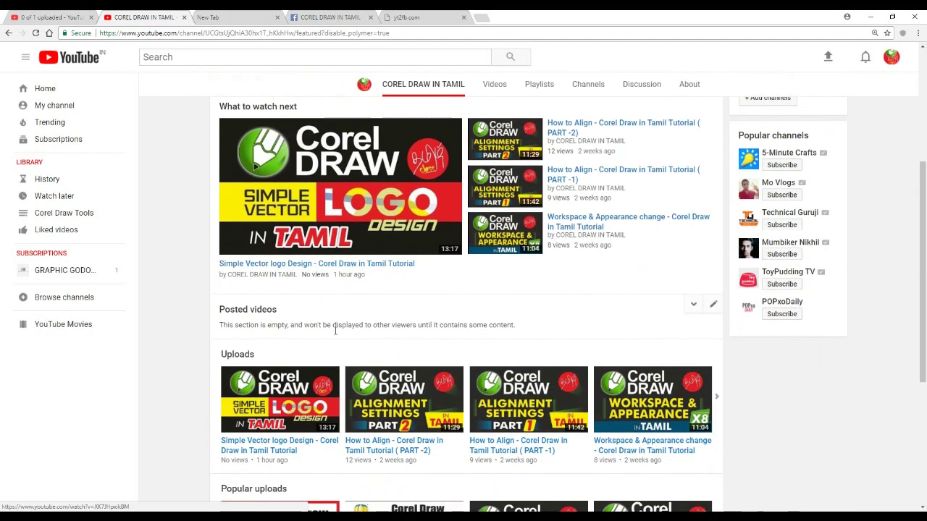
scroll(335, 333, "up", 1)
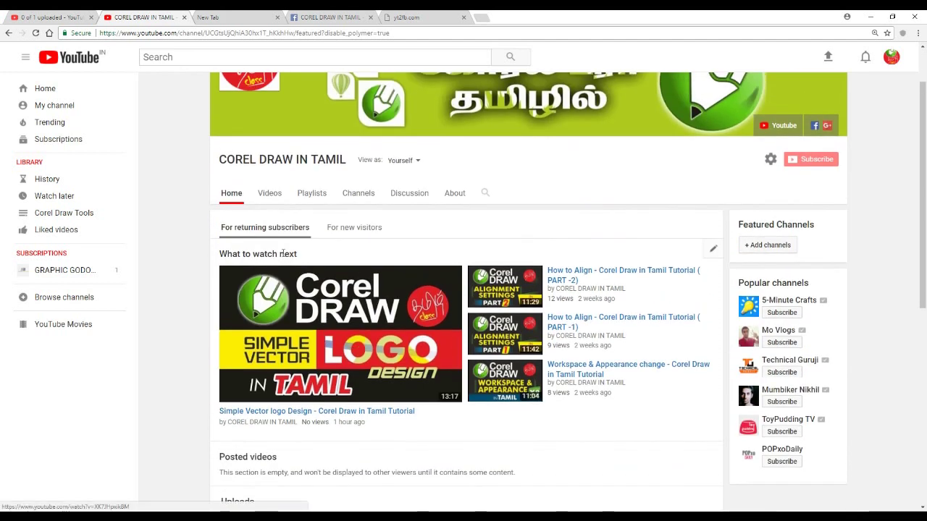
left_click(267, 196)
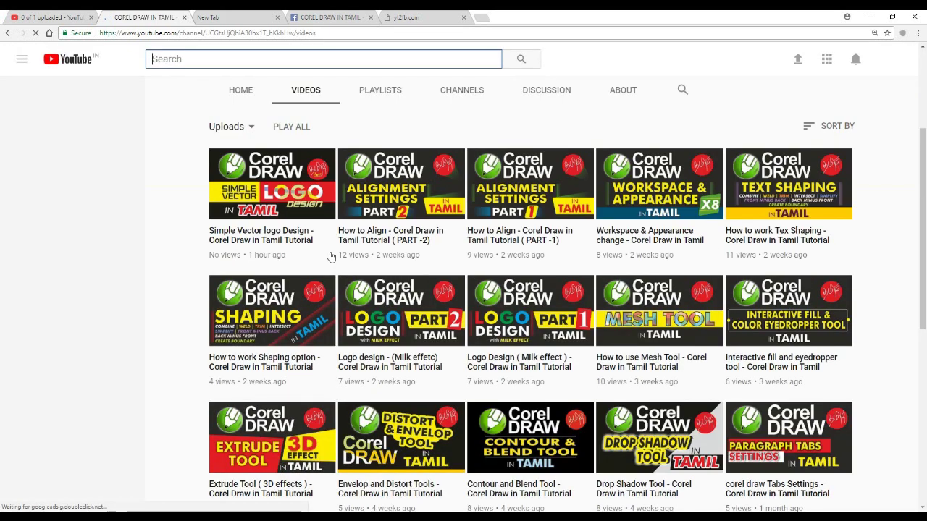
scroll(330, 257, "down", 1)
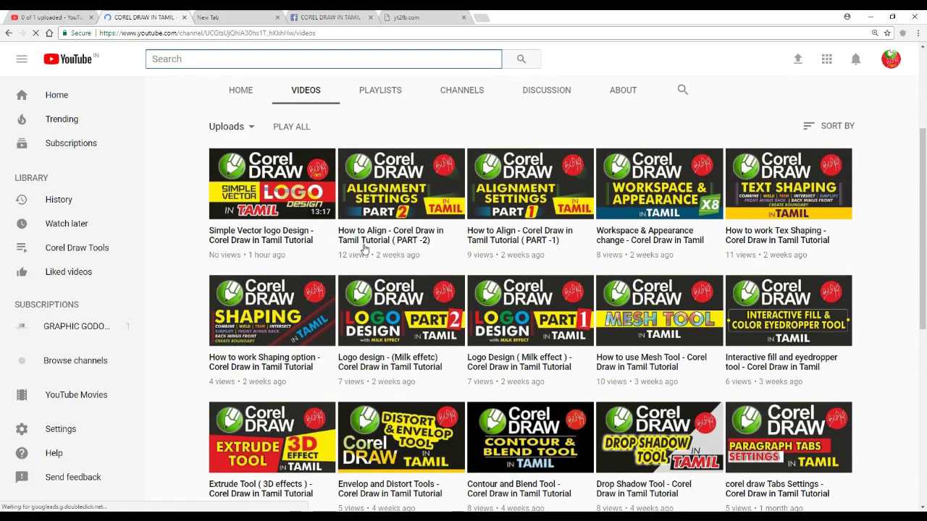